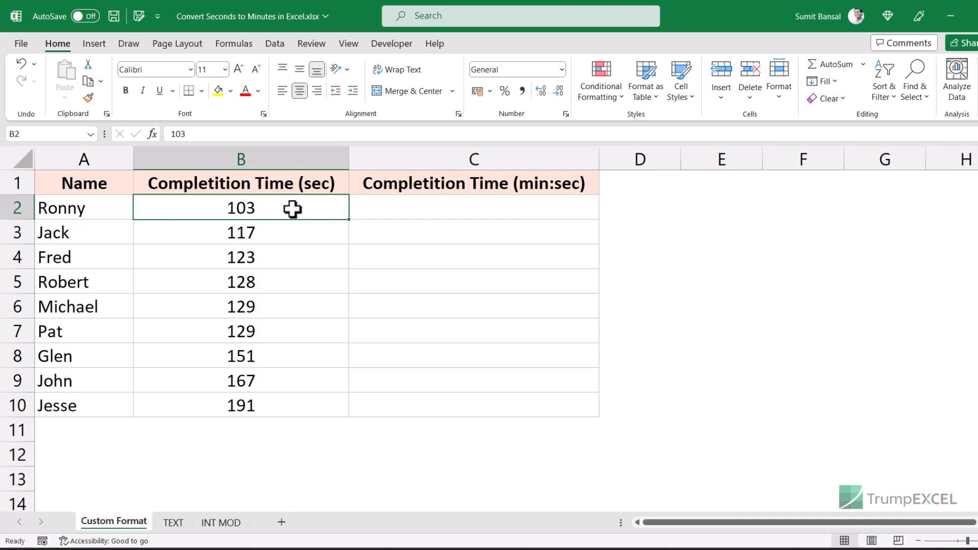
Enter a formula in cell C2 that divides the seconds in B2 by 60
left_click(414, 217)
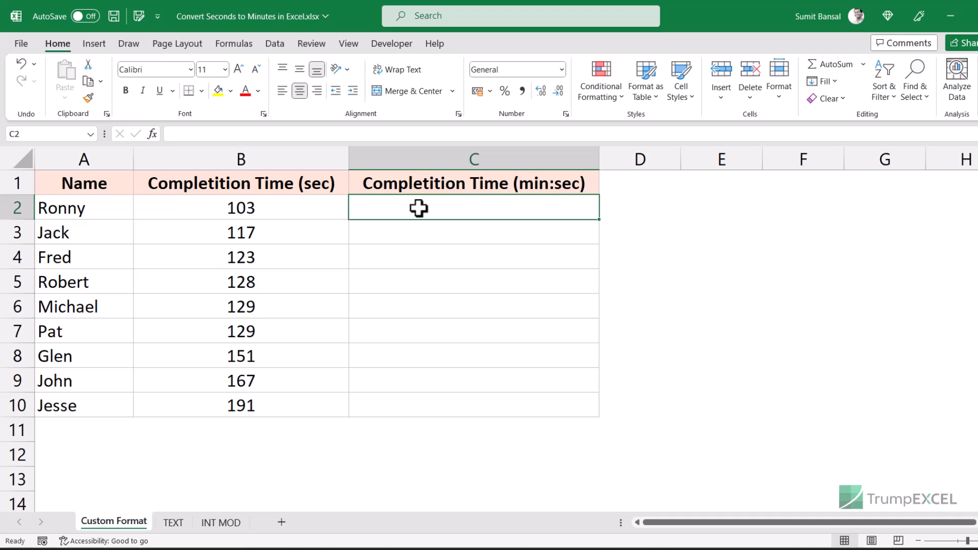
type("=")
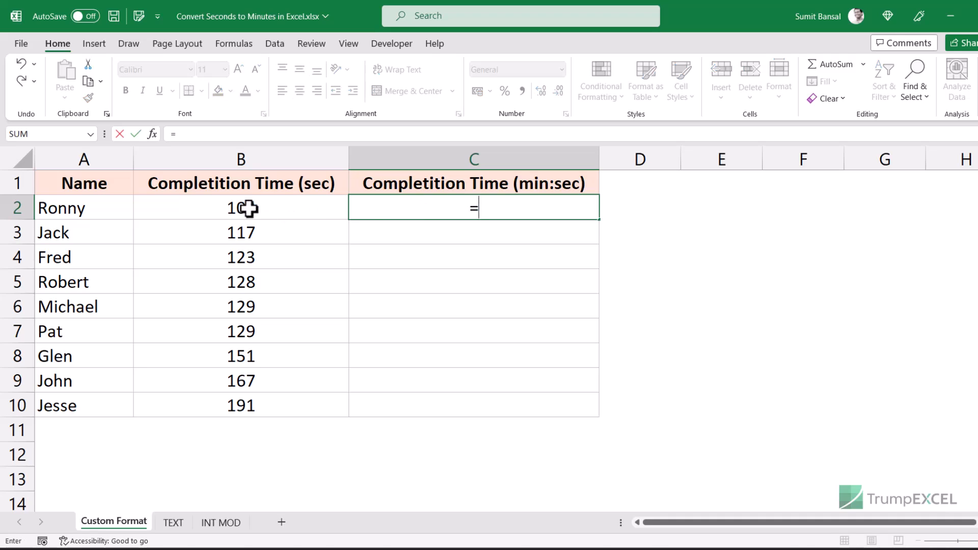
left_click(272, 209)
type("/60")
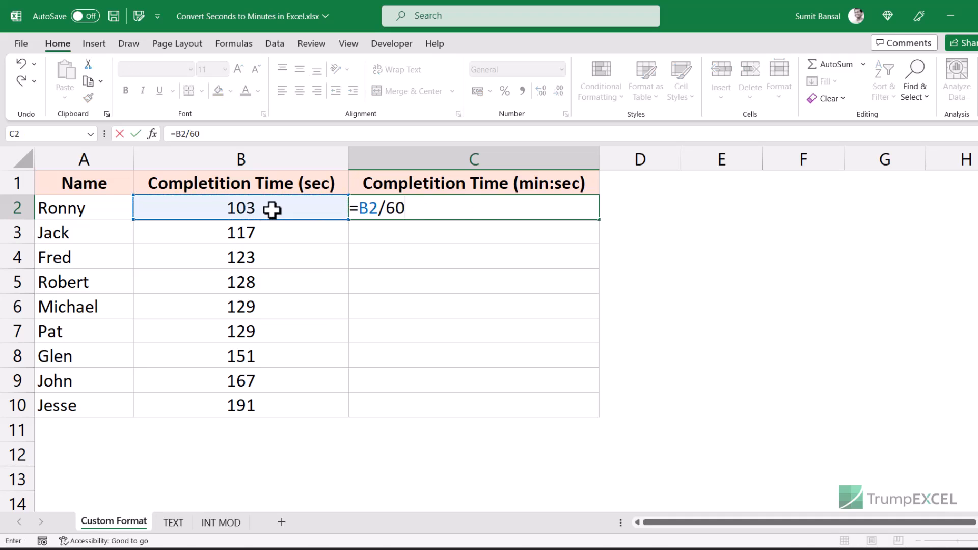
key("Return")
left_click(409, 206)
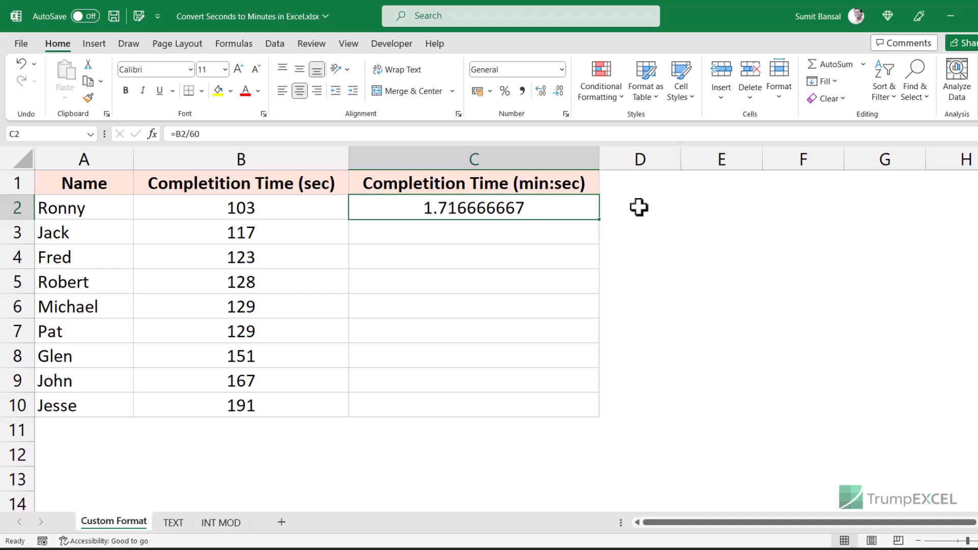
Enter 1 in cell D2 and format it as Short Date, changing that to Long Date
left_click(703, 208)
left_click(648, 208)
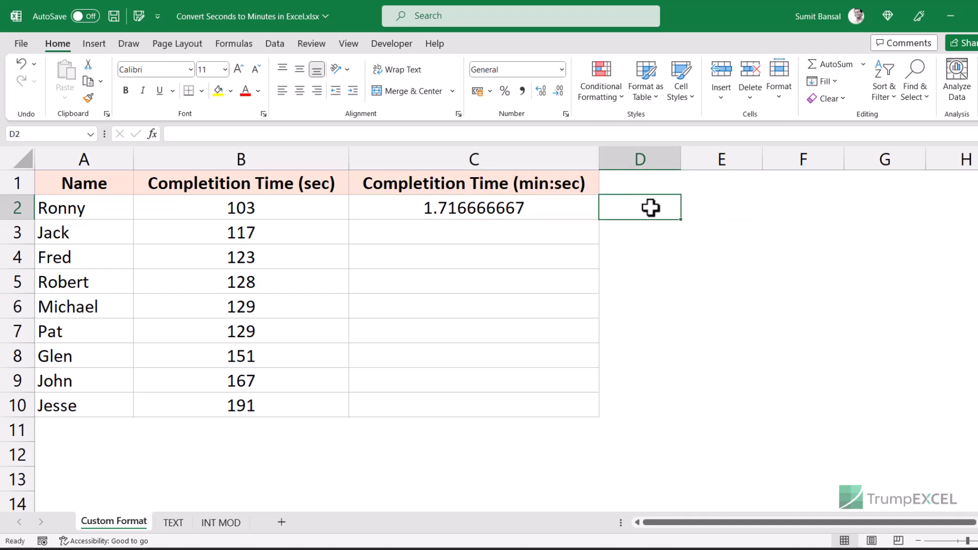
type("1")
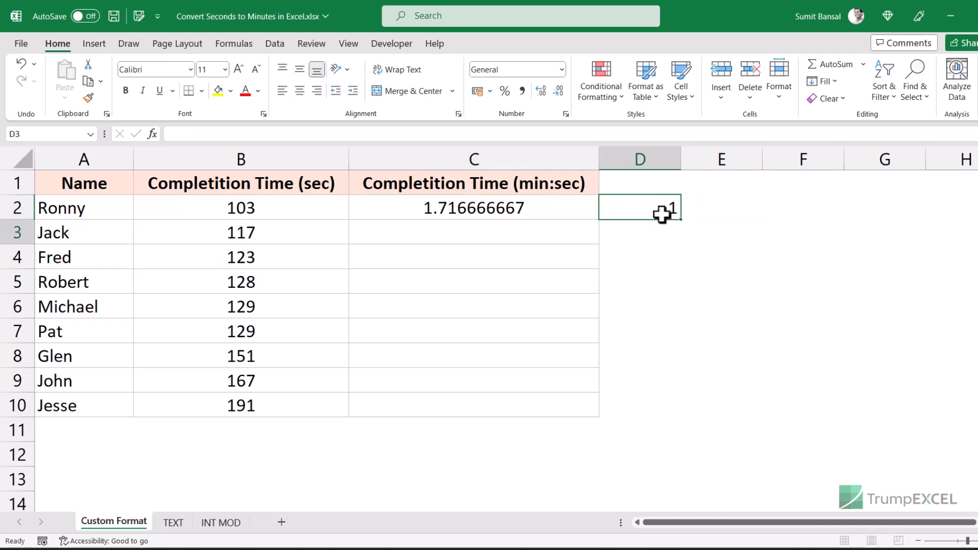
key("Return")
left_click(657, 211)
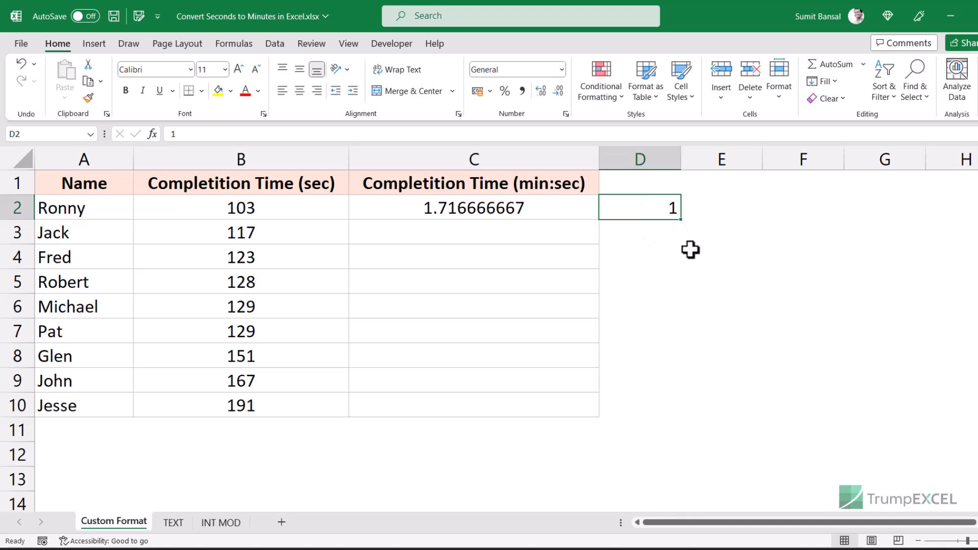
left_click(562, 69)
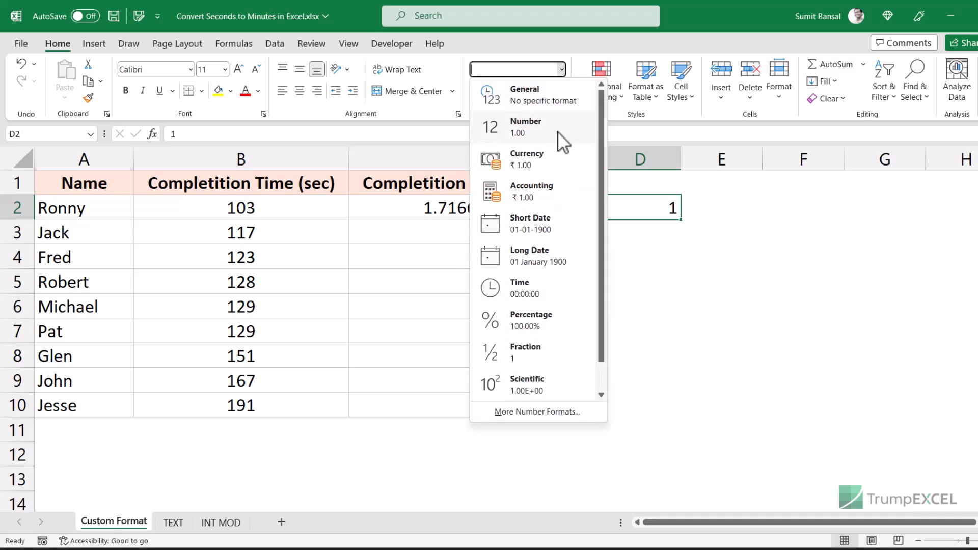
left_click(549, 228)
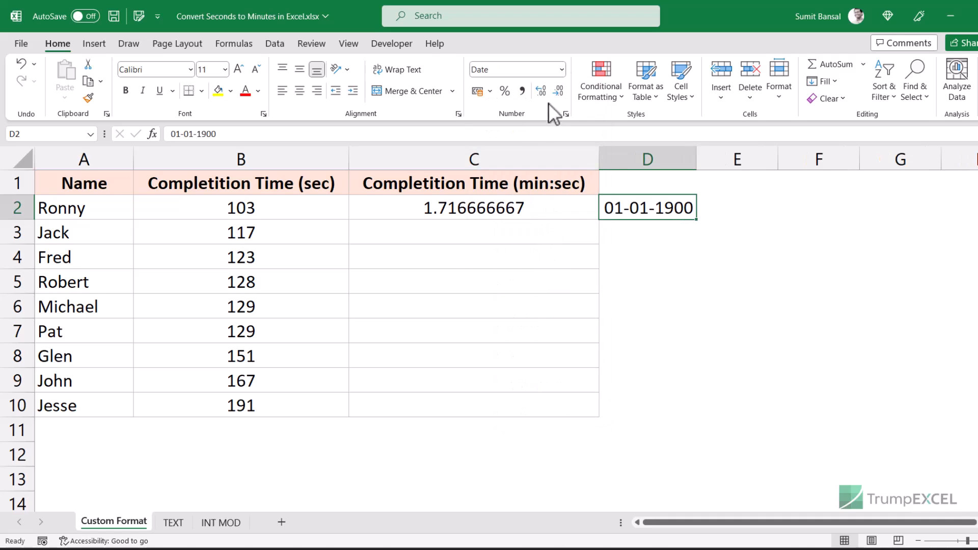
left_click(562, 70)
left_click(556, 250)
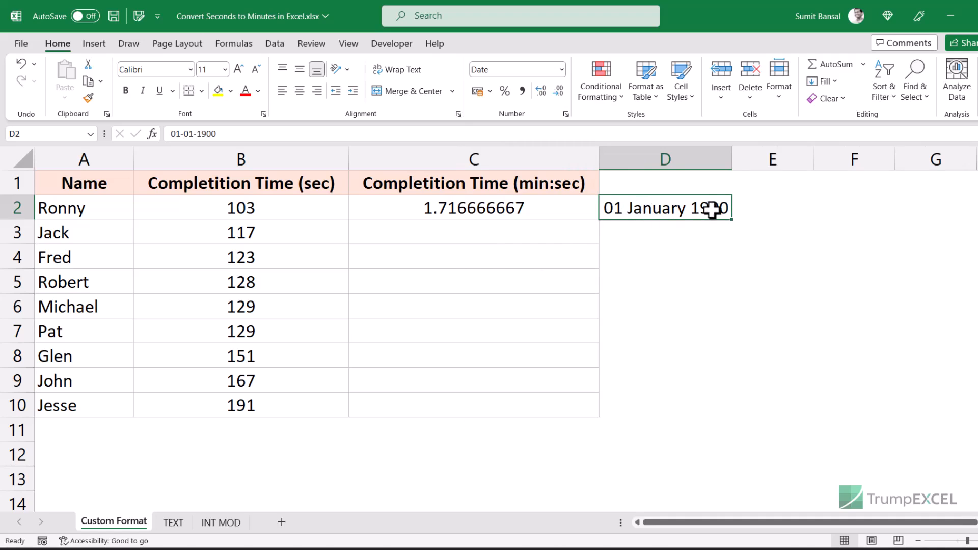
Enter 2 in cell D3 and format it as Long Date
left_click(698, 231)
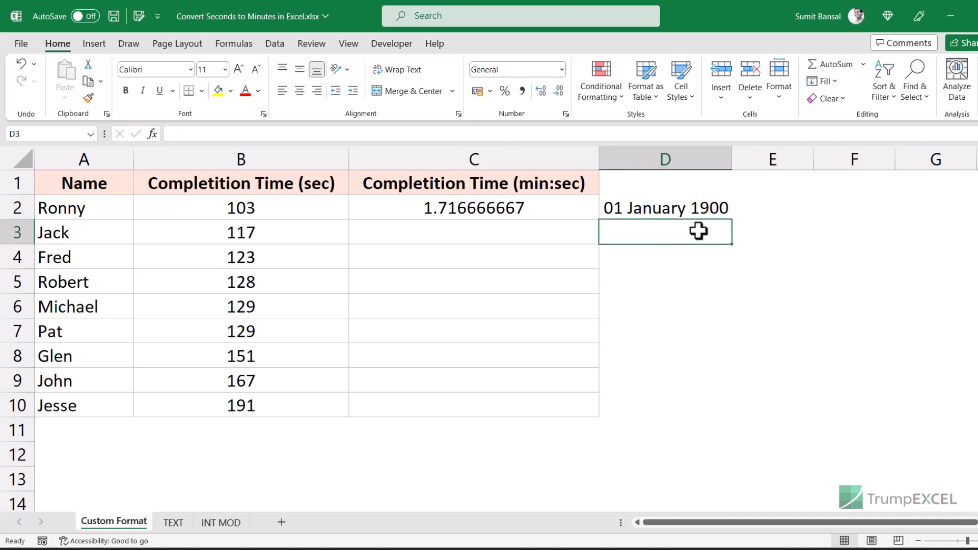
type("2")
key("Return")
left_click(698, 231)
left_click(562, 70)
left_click(536, 256)
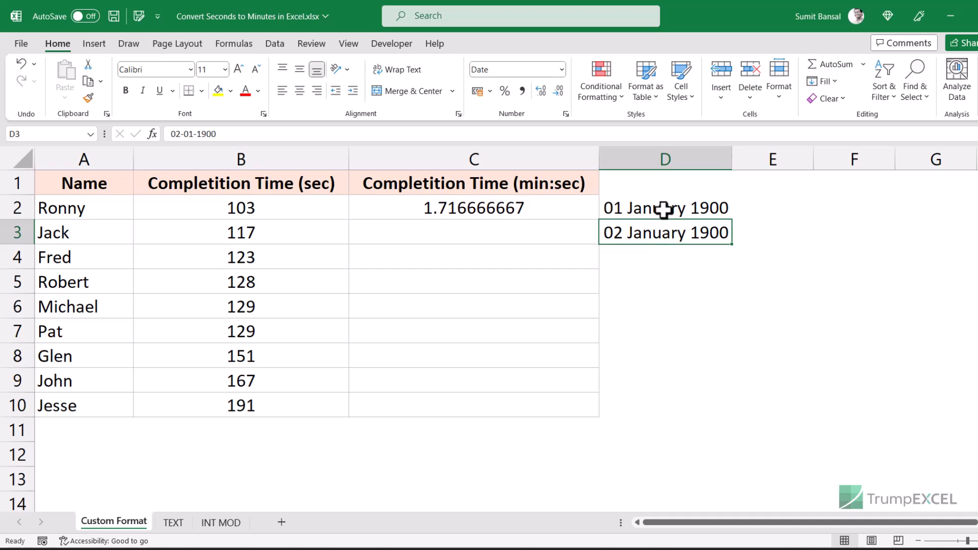
Clear the example dates from cells D2:D3
left_click_drag(664, 209, 662, 225)
left_click(657, 236)
left_click_drag(662, 212, 662, 236)
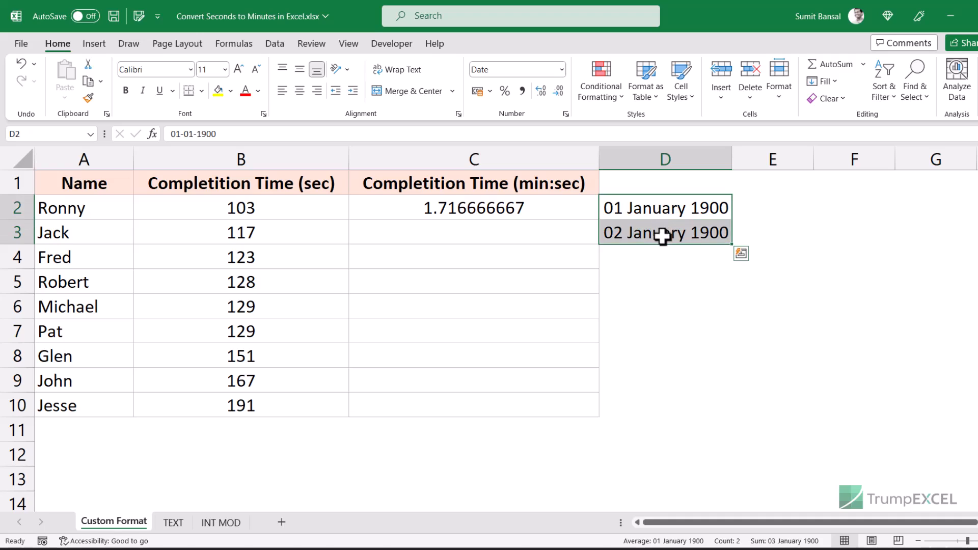
key("Delete")
Try the Long Date format on the result in cell C2 and undo it
left_click(554, 211)
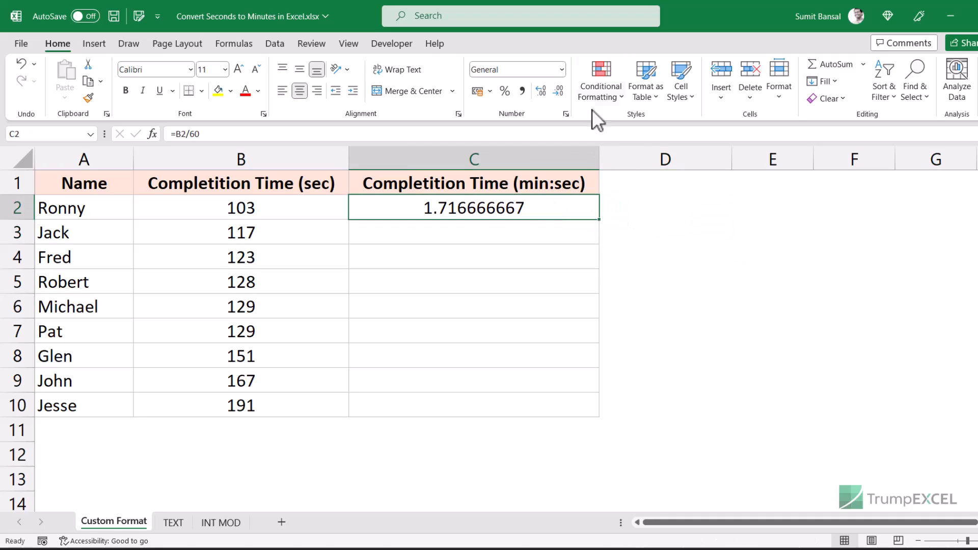
left_click(561, 70)
left_click(545, 254)
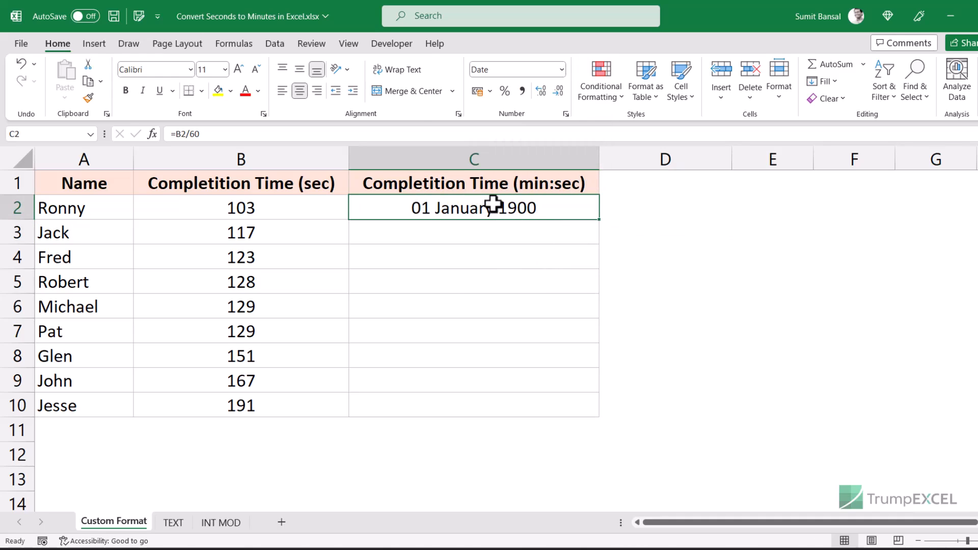
key("ctrl+z")
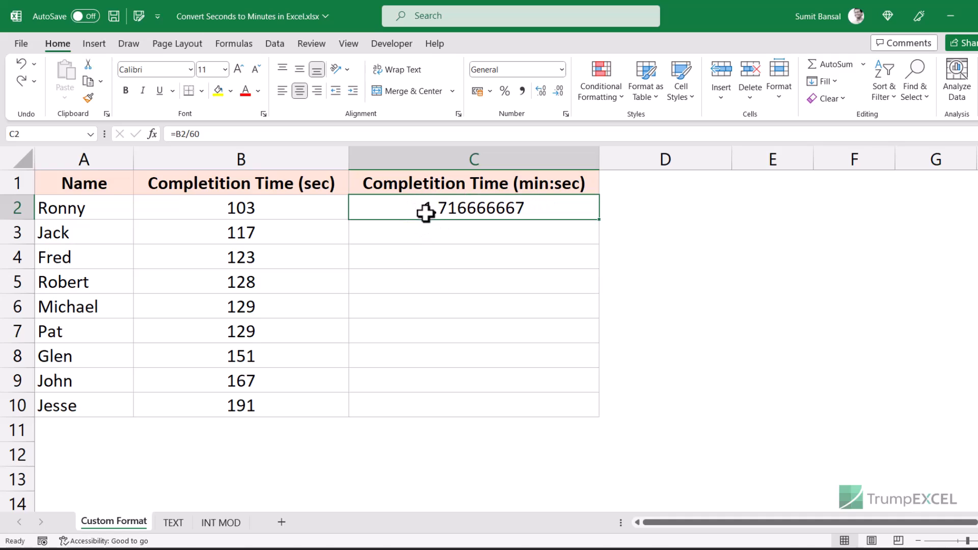
Change the formula in C2 to =B2/(24*60*60) and fill it down through C10
double_click(520, 208)
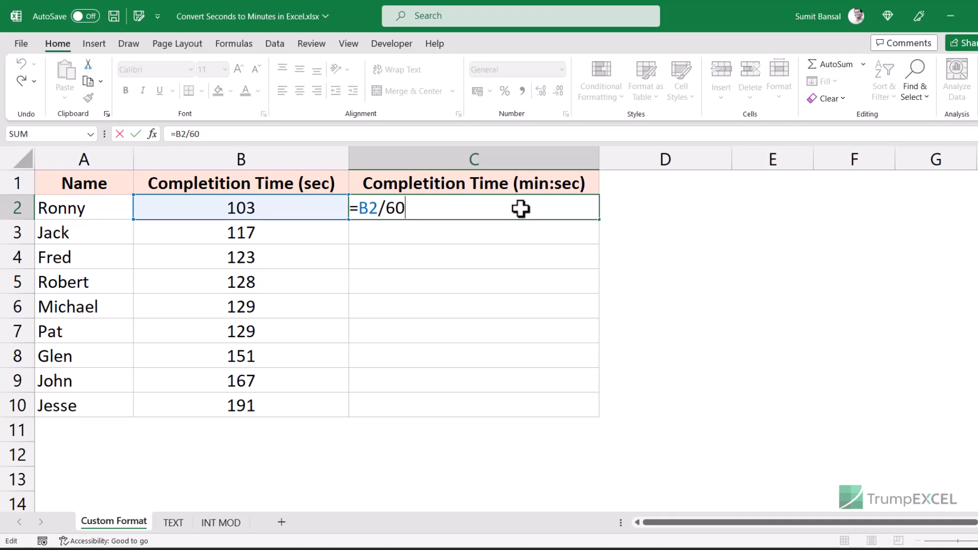
key("BackSpace")
key("BackSpace")
type("(2")
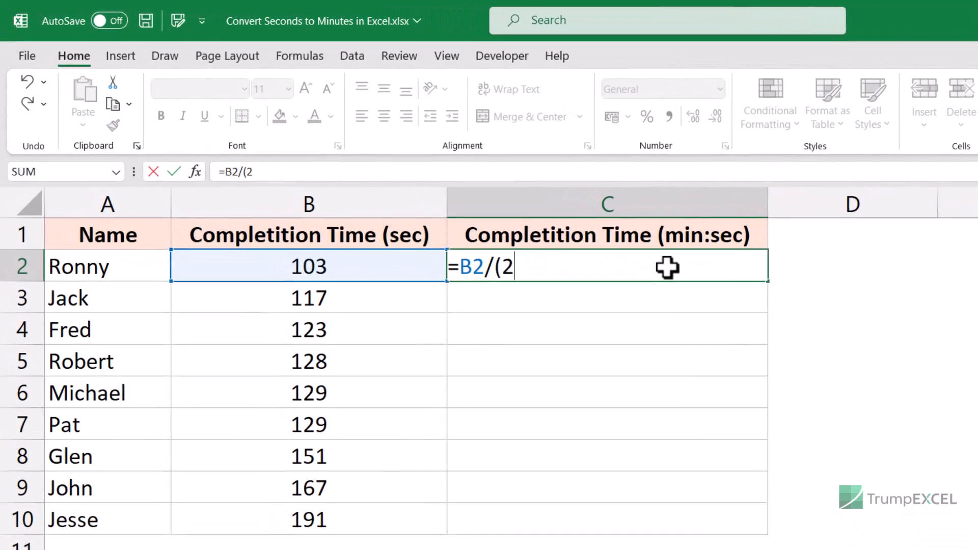
type("4")
type("*")
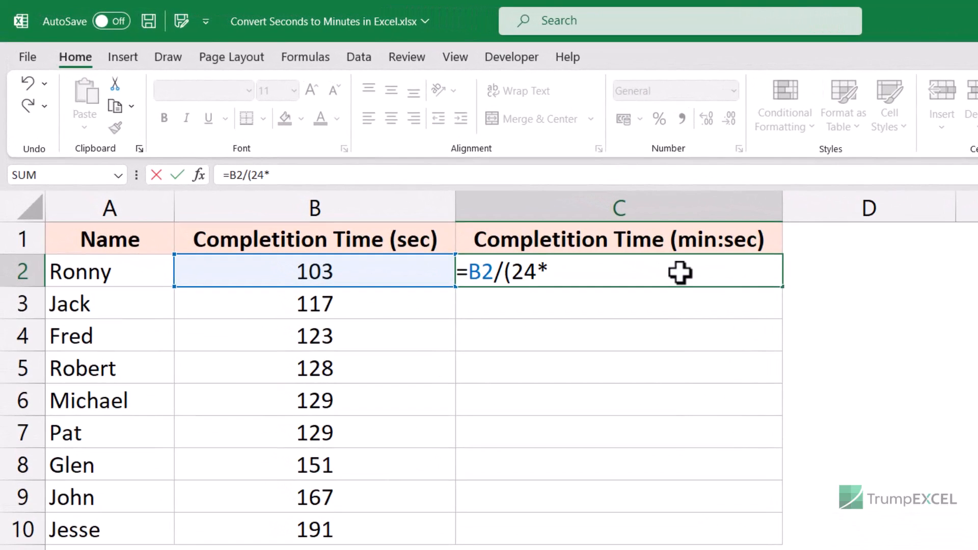
type("60*60)")
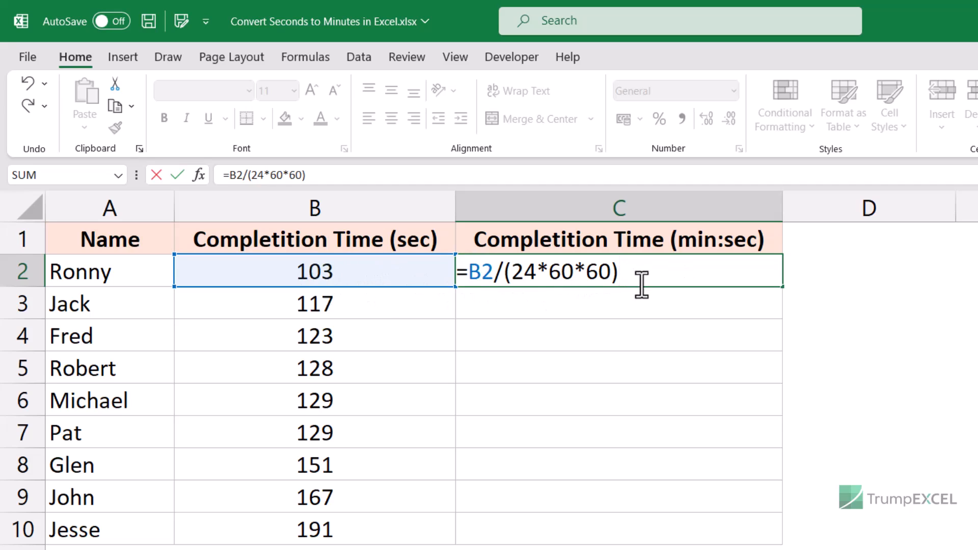
key("Return")
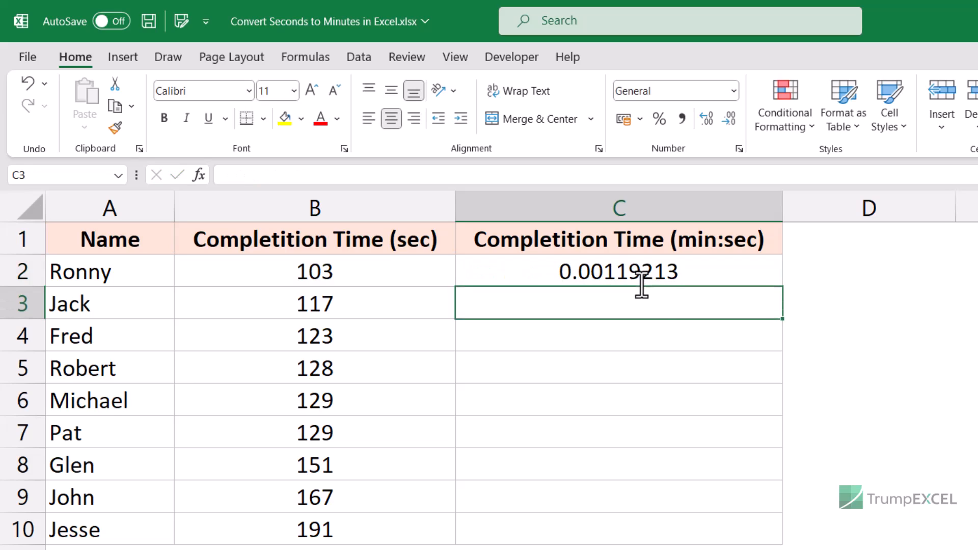
left_click(641, 285)
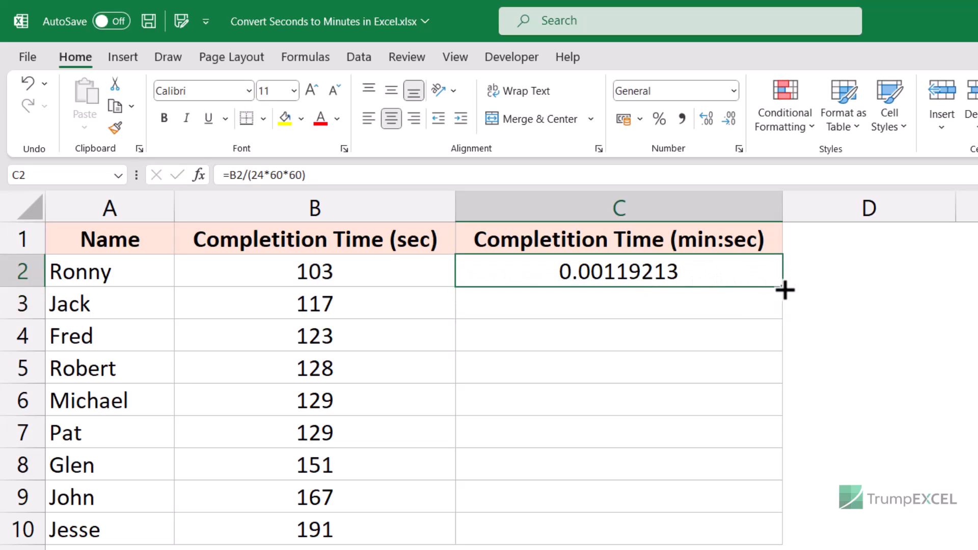
left_click_drag(782, 288, 766, 535)
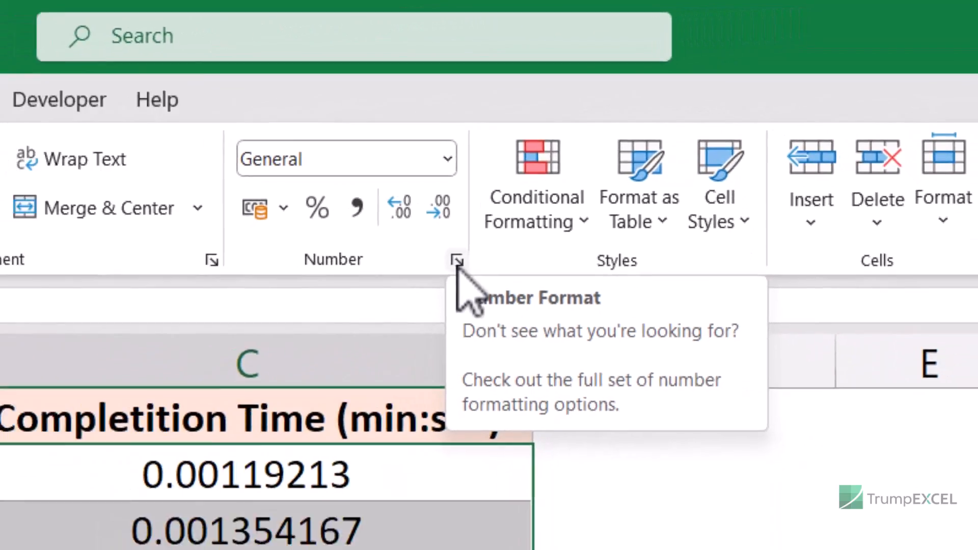
Format cells C2:C10 with the Time category, using the *13:30:55 type
left_click(401, 311)
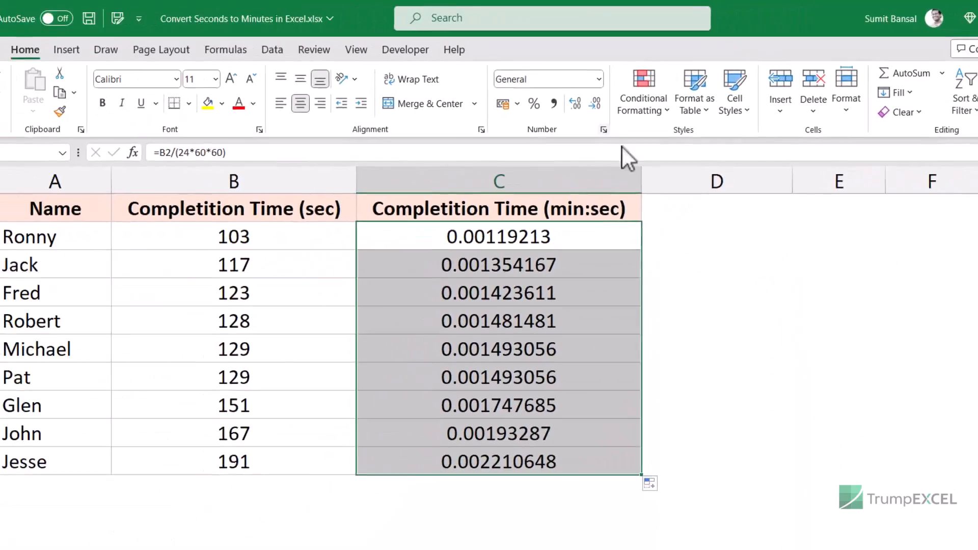
left_click_drag(613, 136, 794, 160)
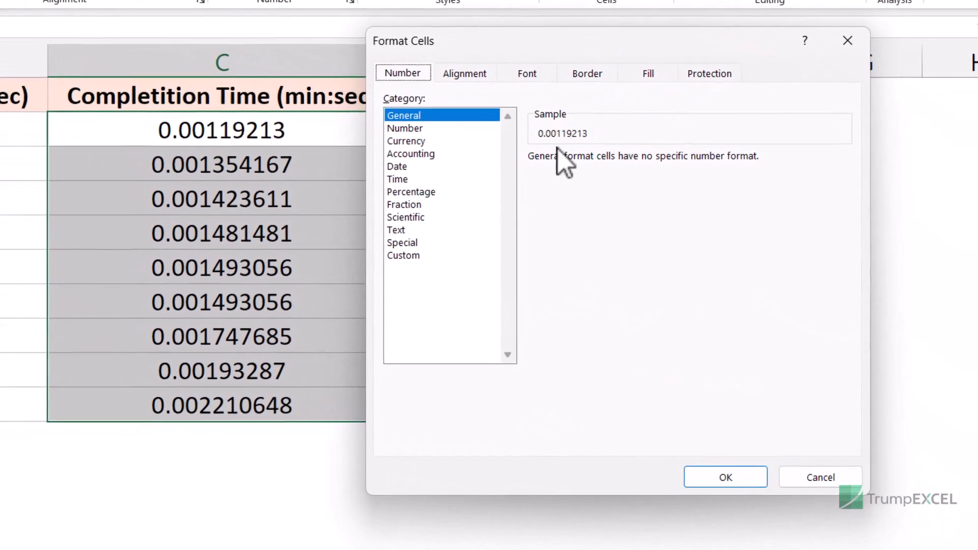
left_click(407, 179)
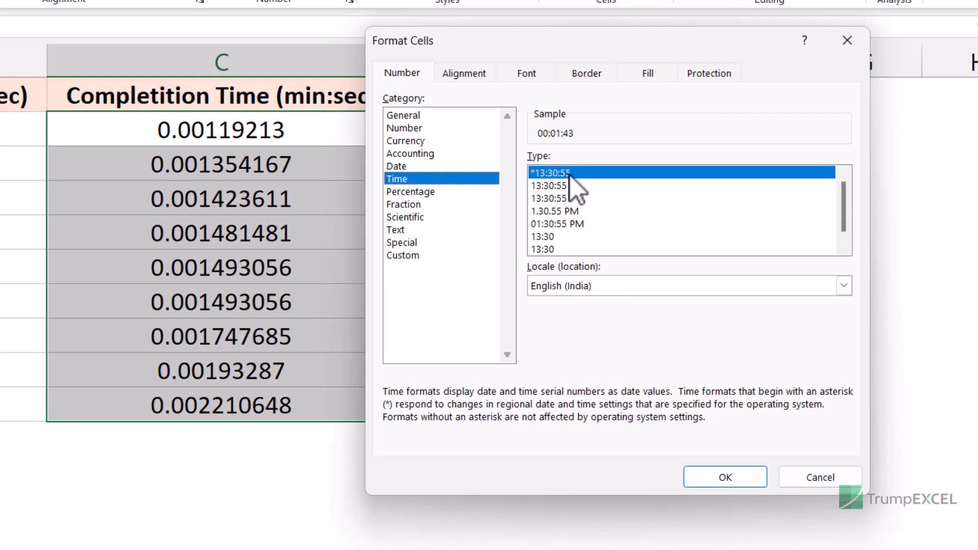
left_click(706, 479)
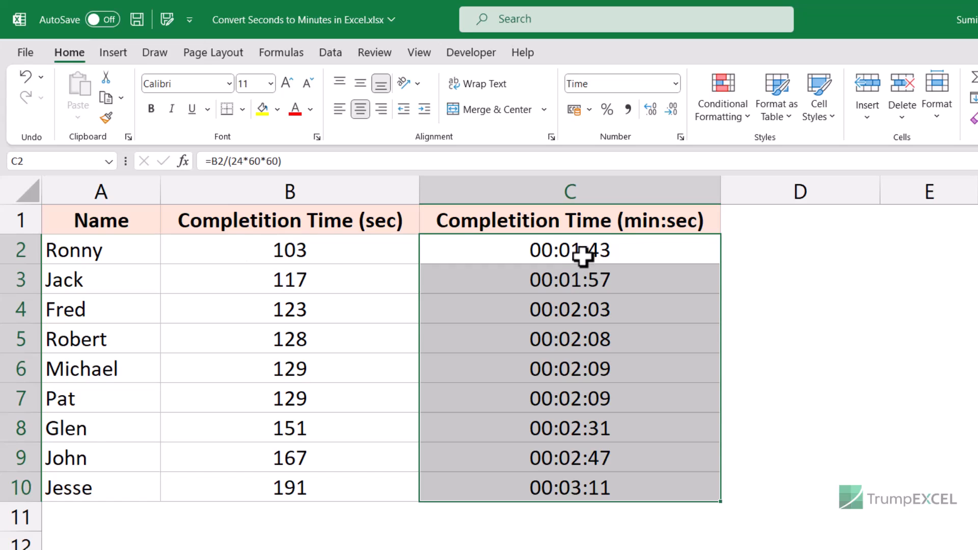
On the TEXT sheet, write the conversion formula =B2/(24*60*60) in cell C2
left_click(555, 253)
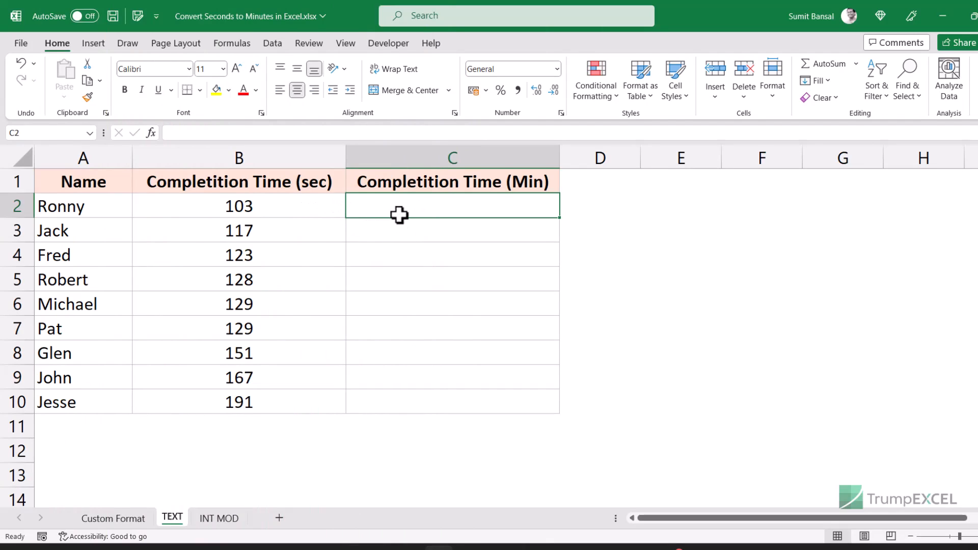
type("=")
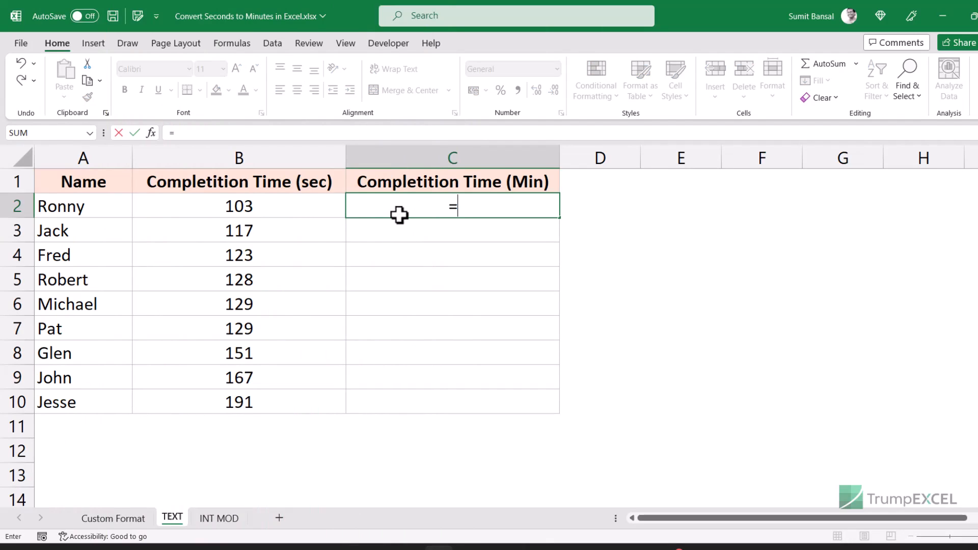
left_click(249, 209)
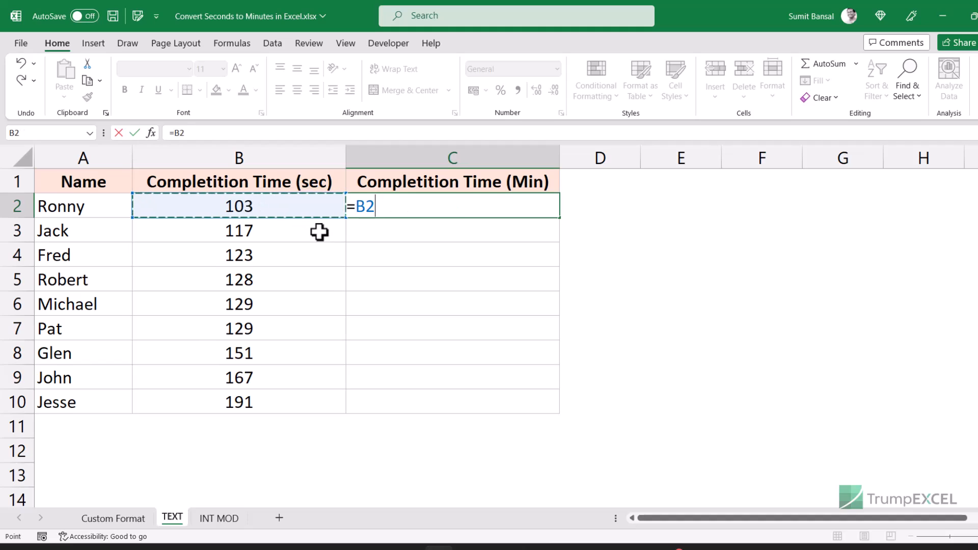
type("/(24")
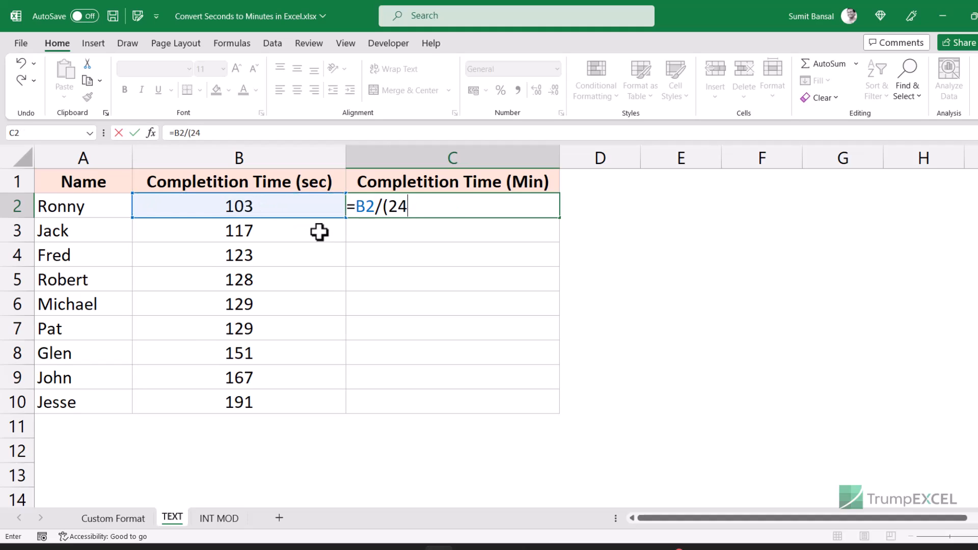
type("*60*60)")
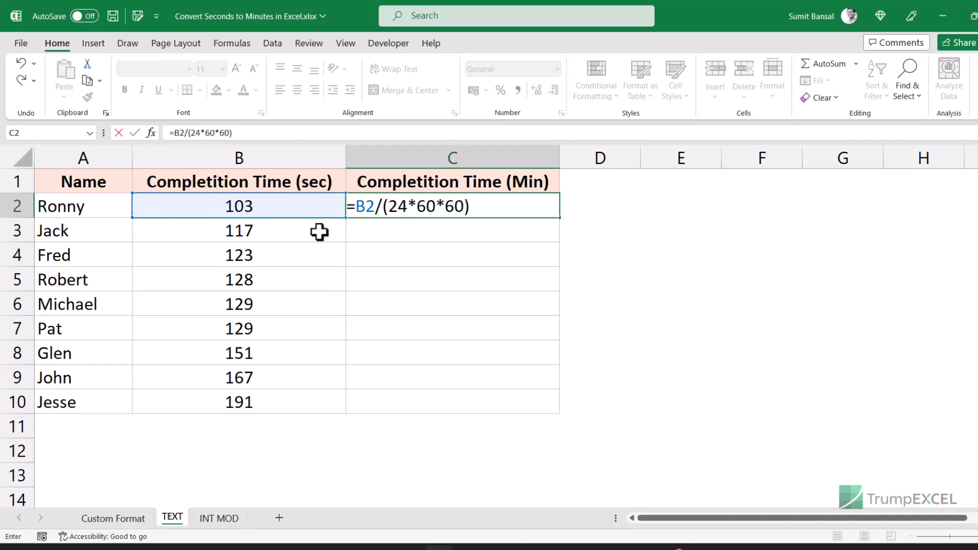
Wrap the C2 formula in TEXT as =TEXT(B2/(24*60*60),"mm:ss") and fill it down through C10
left_click(354, 206)
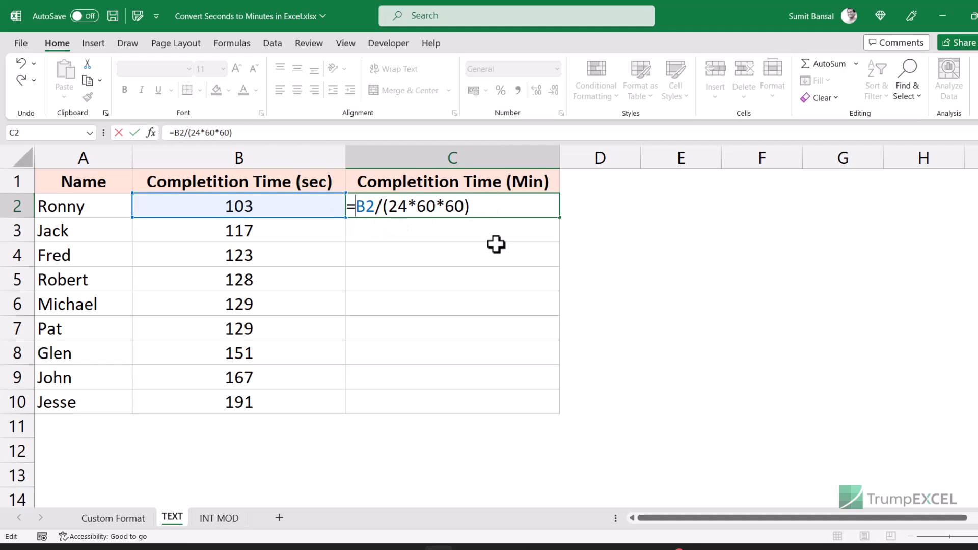
type("Text")
key("Tab")
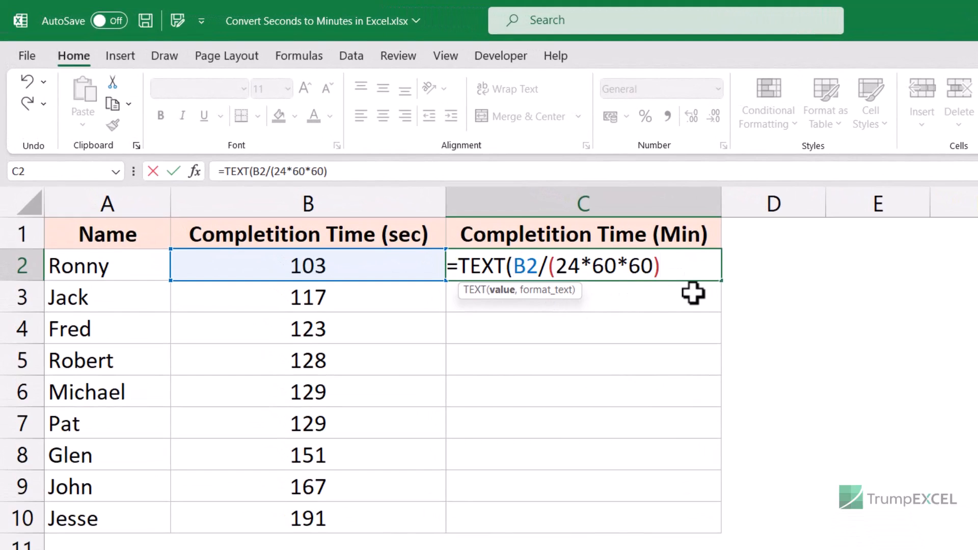
type(",\"")
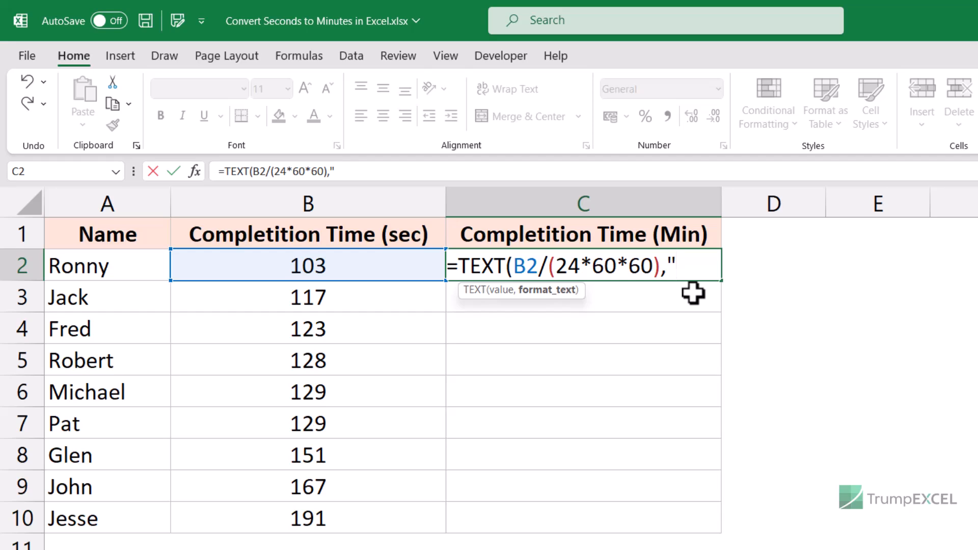
type("mm:ss")
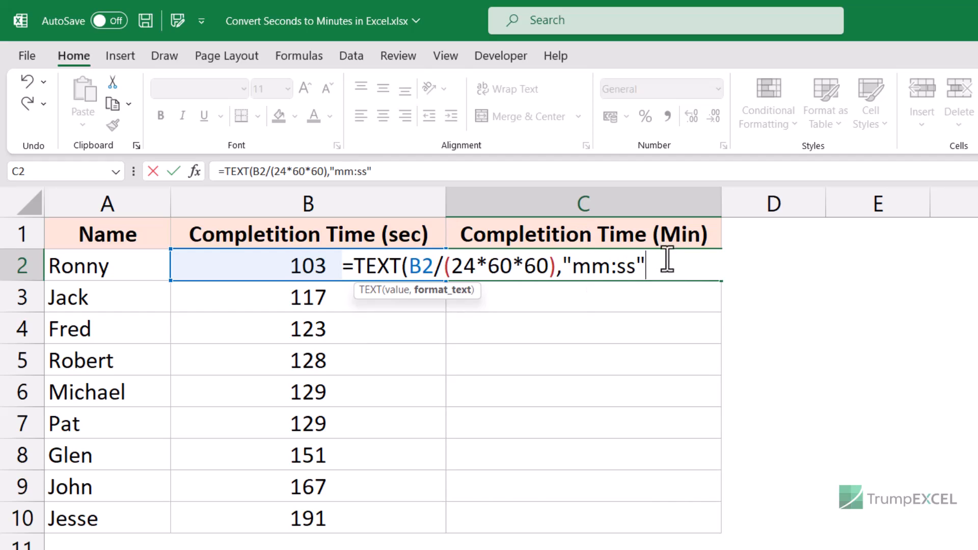
type("\")")
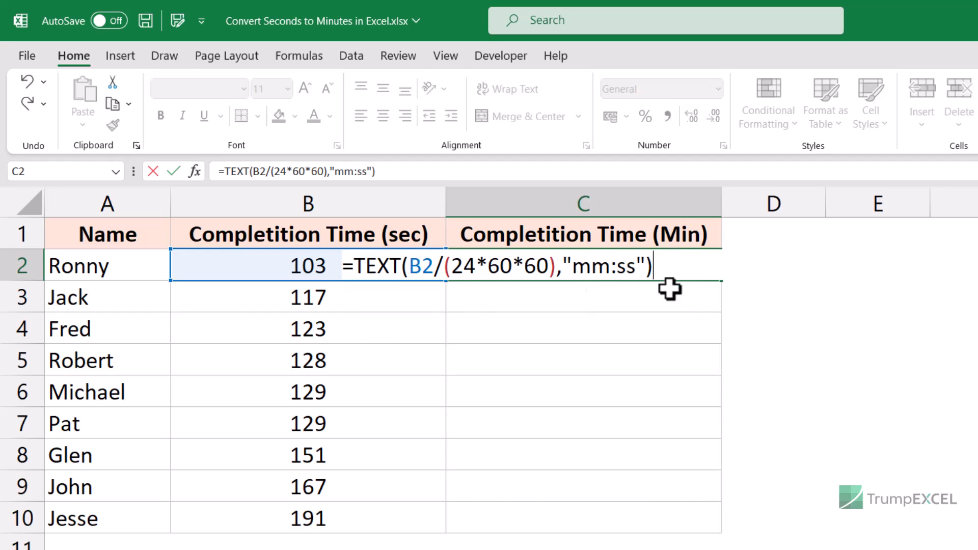
key("Return")
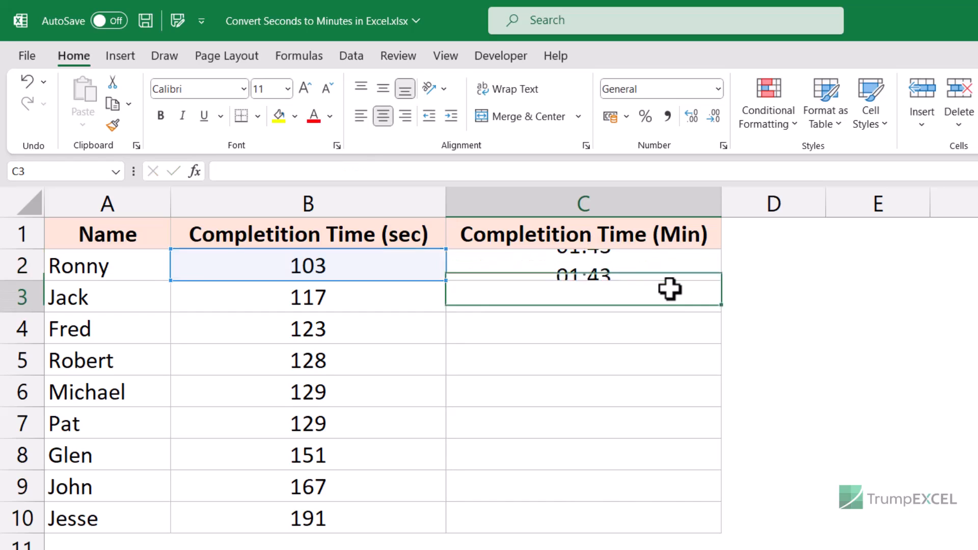
left_click(634, 267)
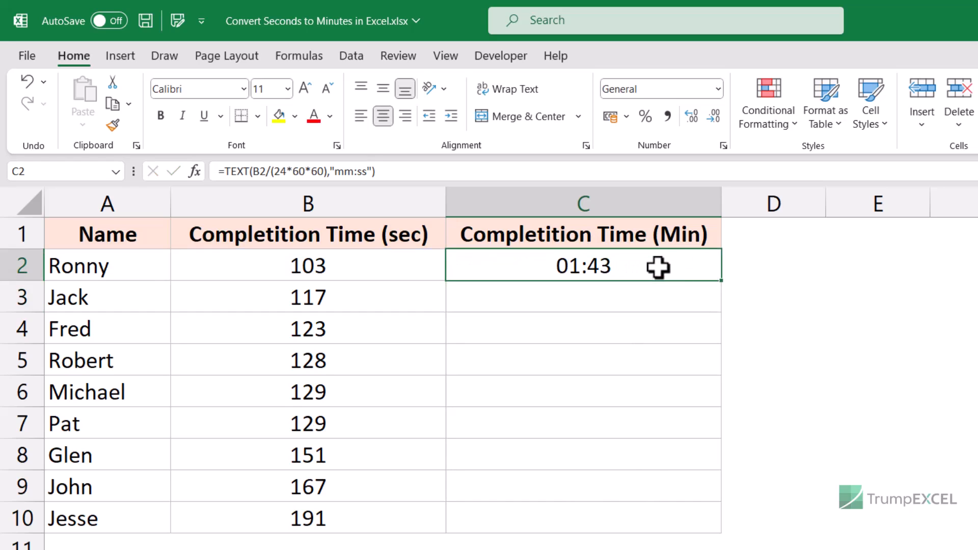
left_click_drag(722, 282, 710, 525)
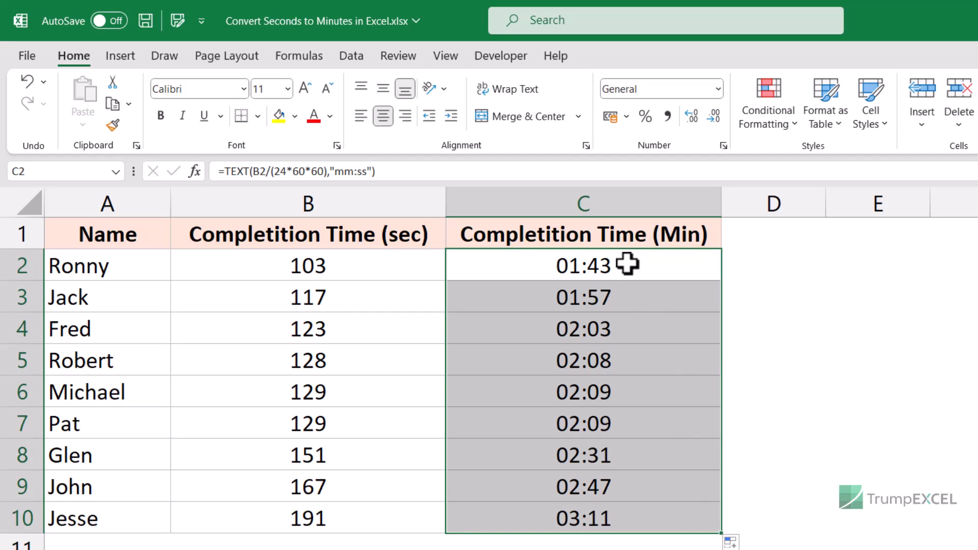
Add the prefix "Time: " to the C2 formula, making it ="Time: "&TEXT(B2/(24*60*60),"mm:ss"), and fill it down through C10
left_click(628, 264)
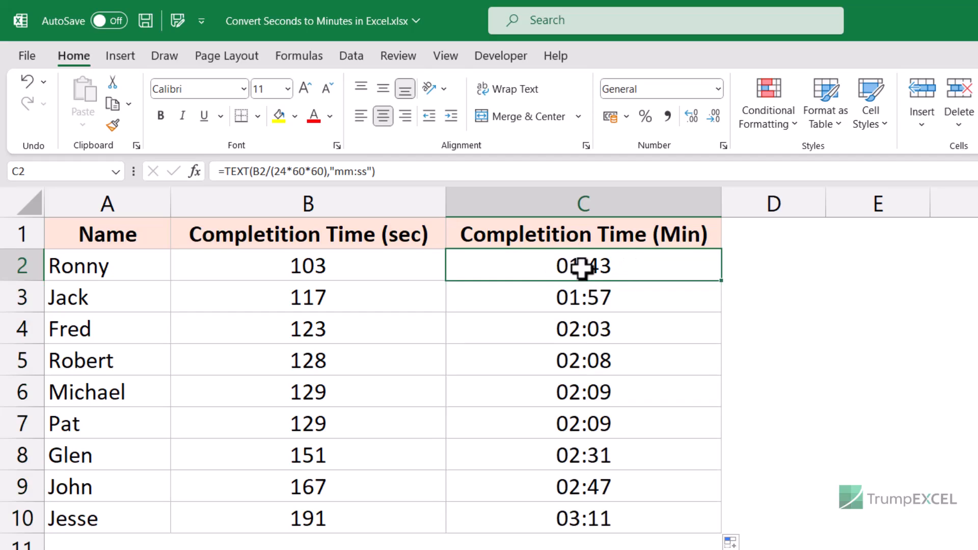
double_click(511, 265)
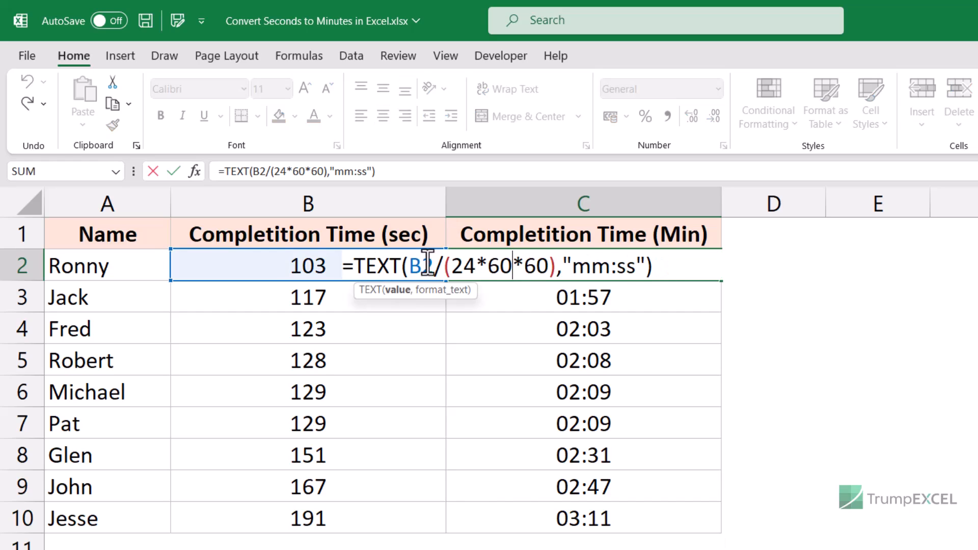
left_click(356, 265)
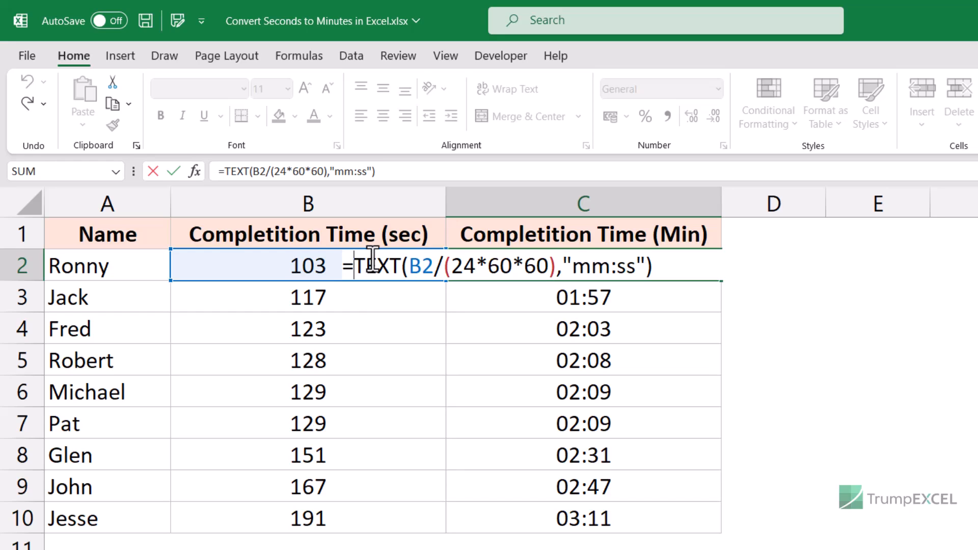
type("\"Time")
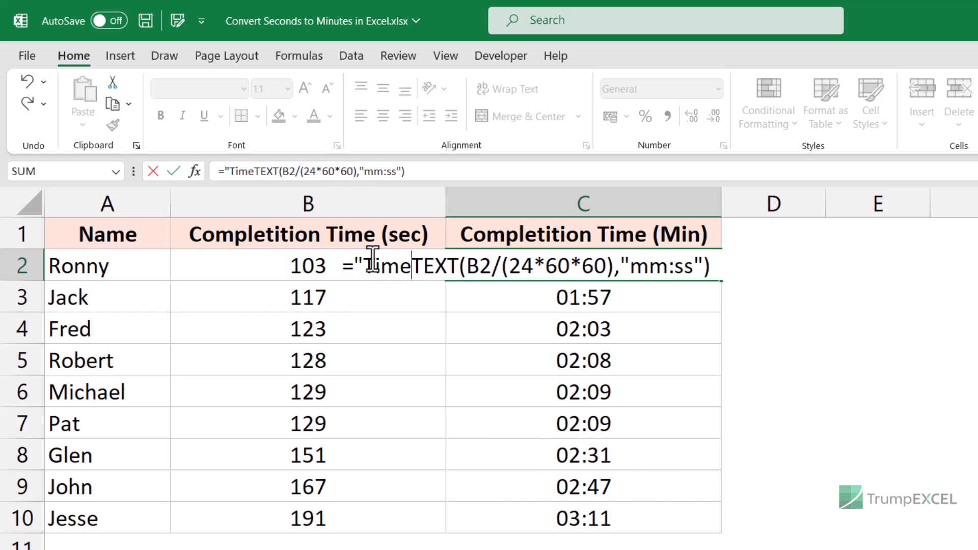
type(":\"")
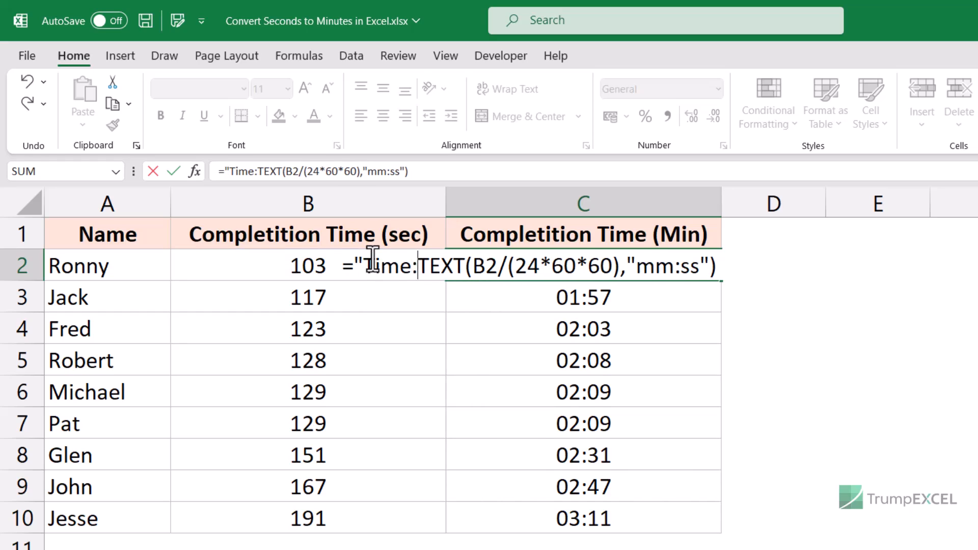
key("BackSpace")
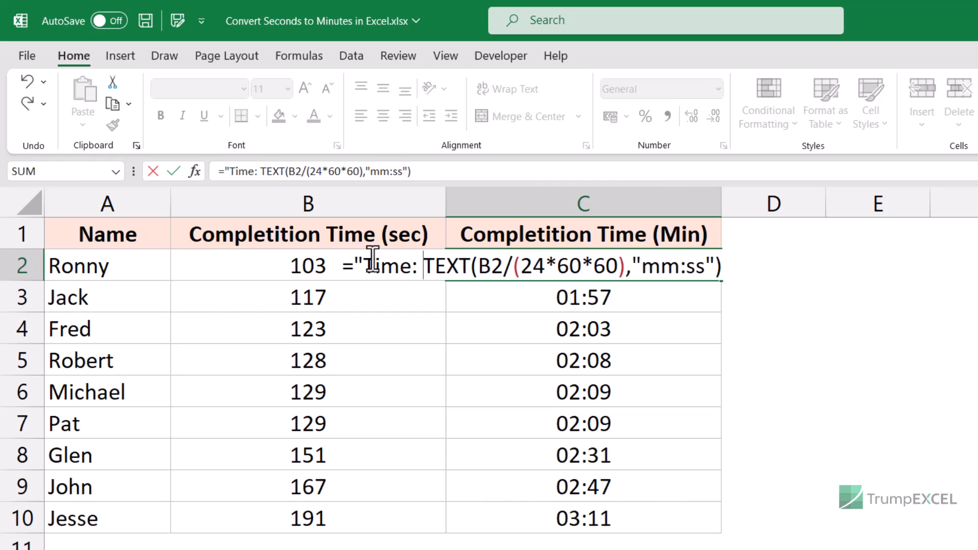
type("\"&")
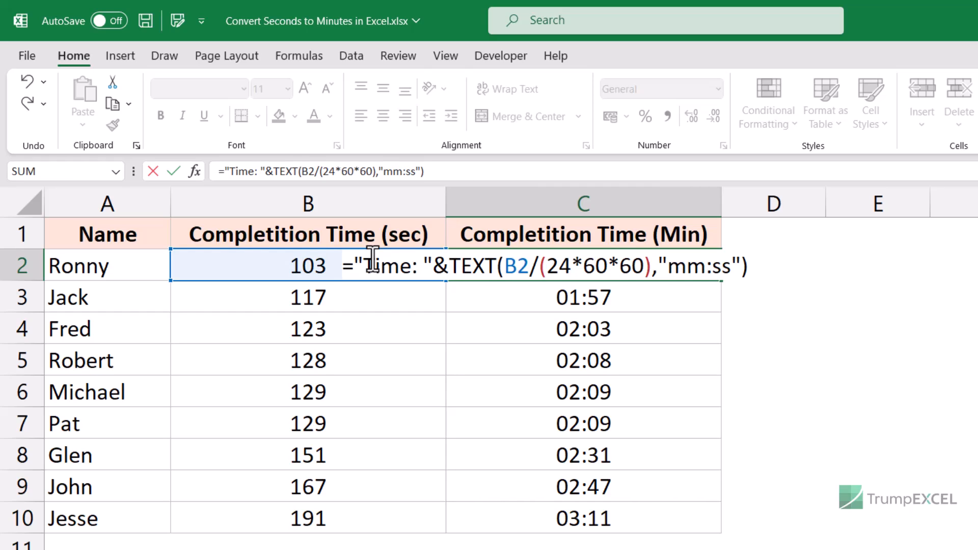
key("Return")
key("Up")
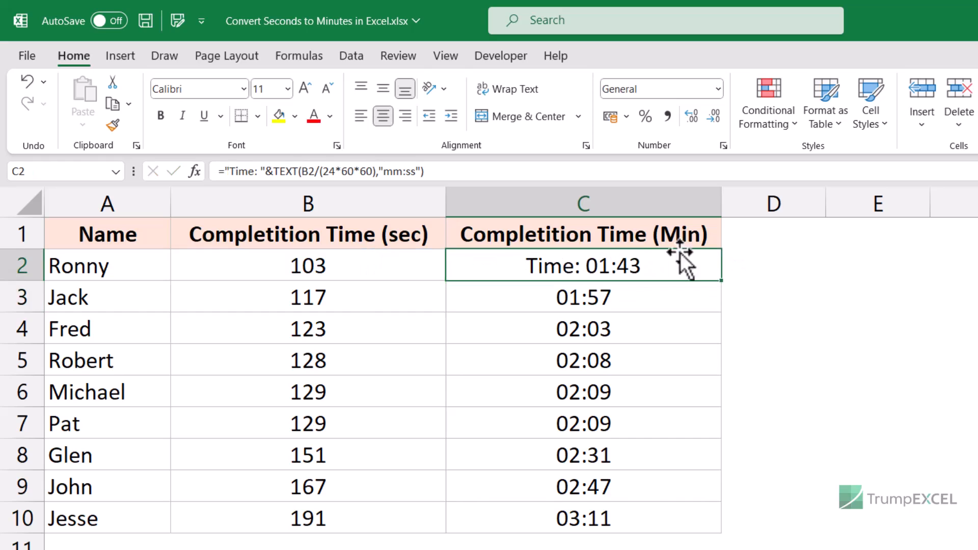
left_click_drag(721, 279, 716, 533)
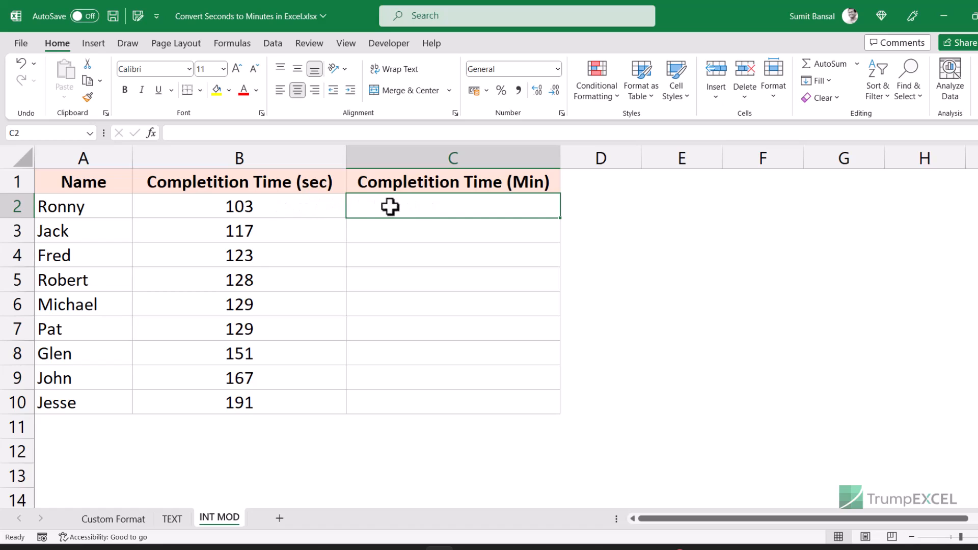
On the INT MOD sheet, enter =INT(B2/60) in cell C2 to get the whole minutes
type("=int")
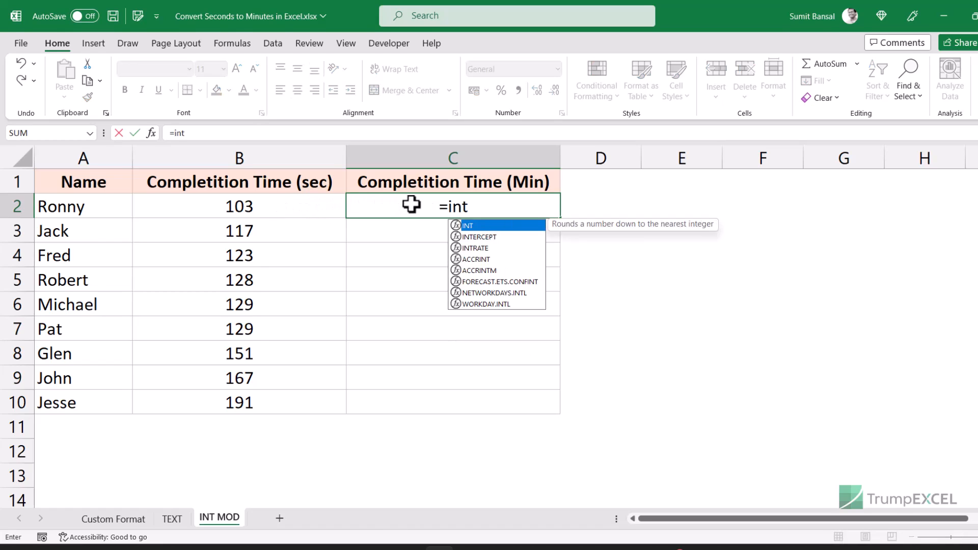
key("Tab")
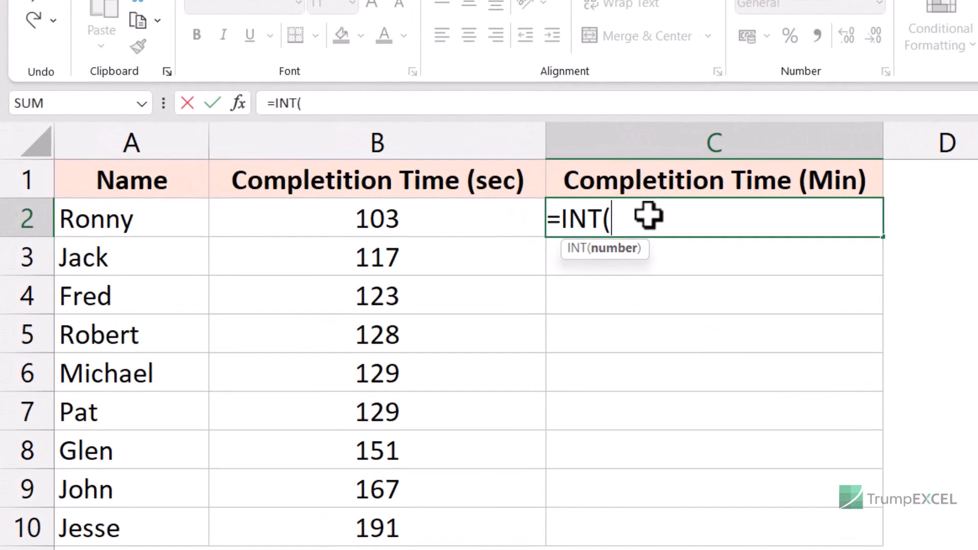
left_click(444, 223)
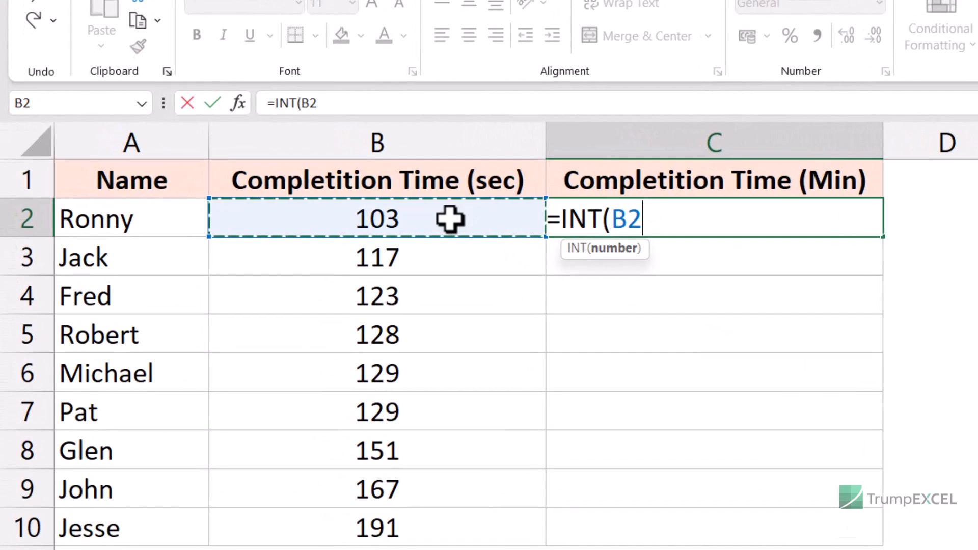
type("/60)")
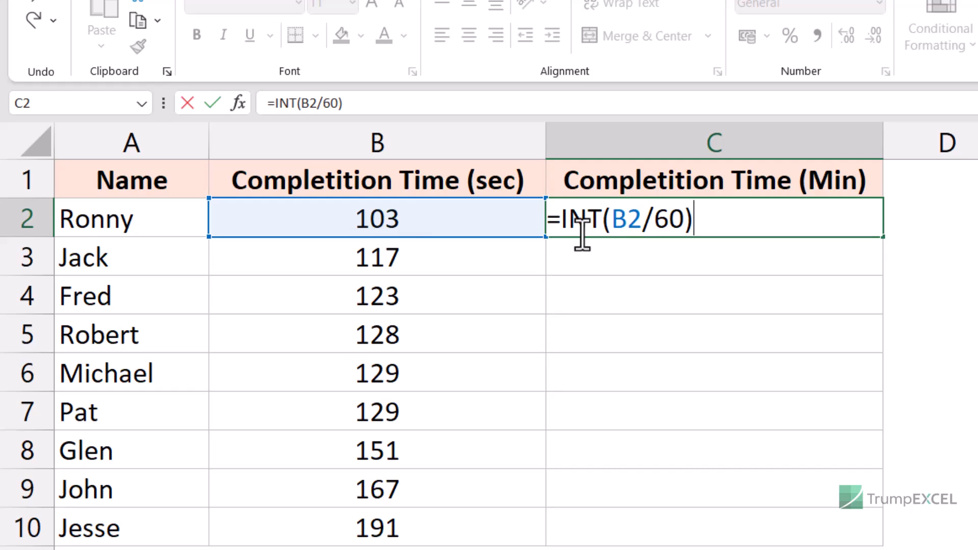
key("Return")
left_click(653, 223)
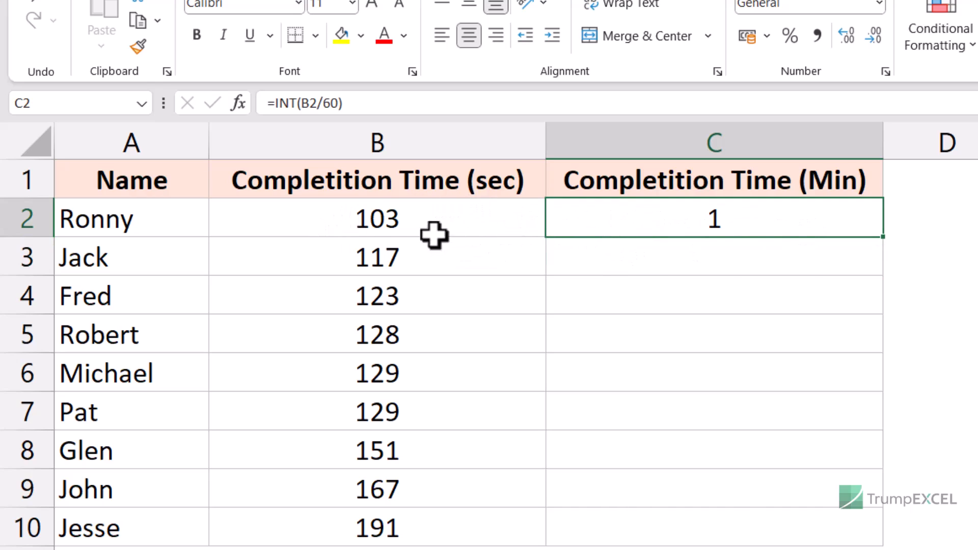
Extend the C2 formula with a colon and the remaining seconds: =INT(B2/60)&":"&MOD(B2,60)
double_click(666, 219)
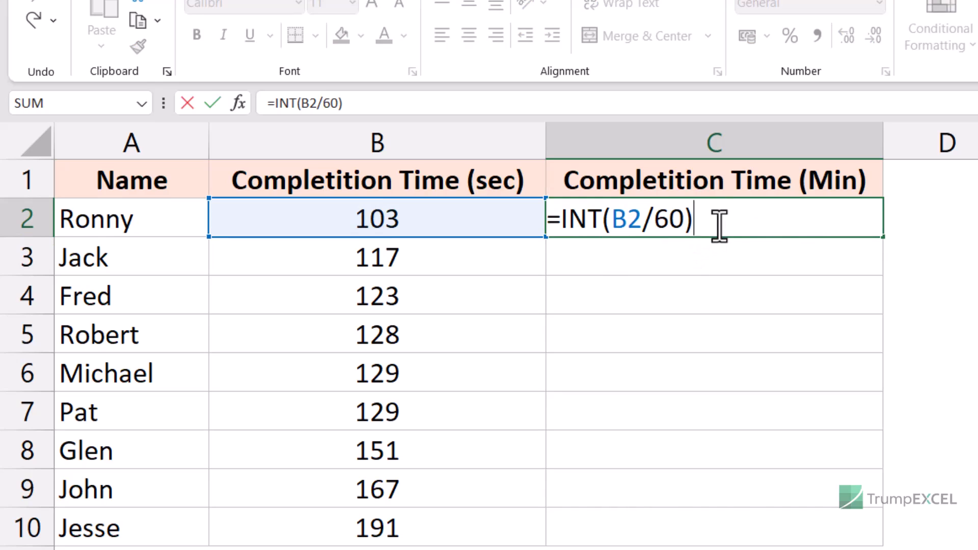
type("&")
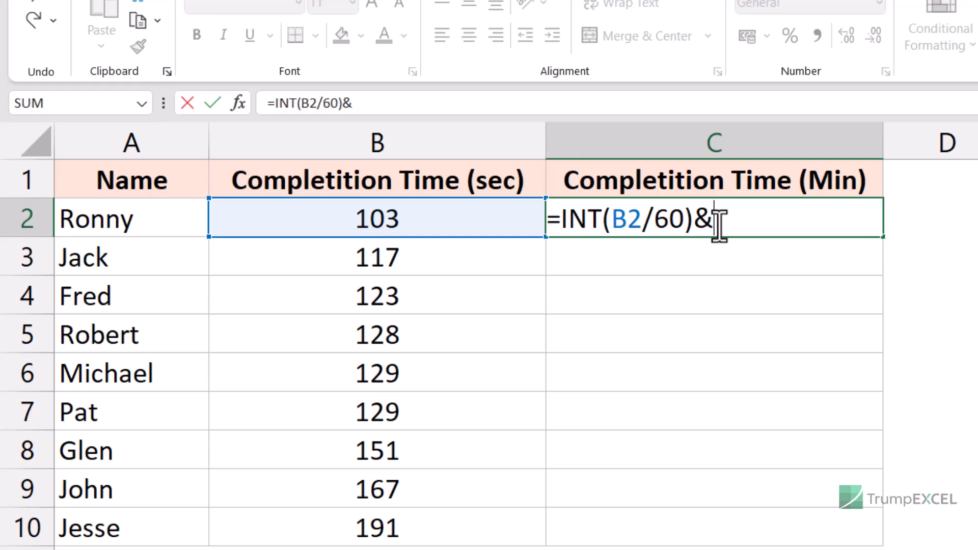
type("\":\"&")
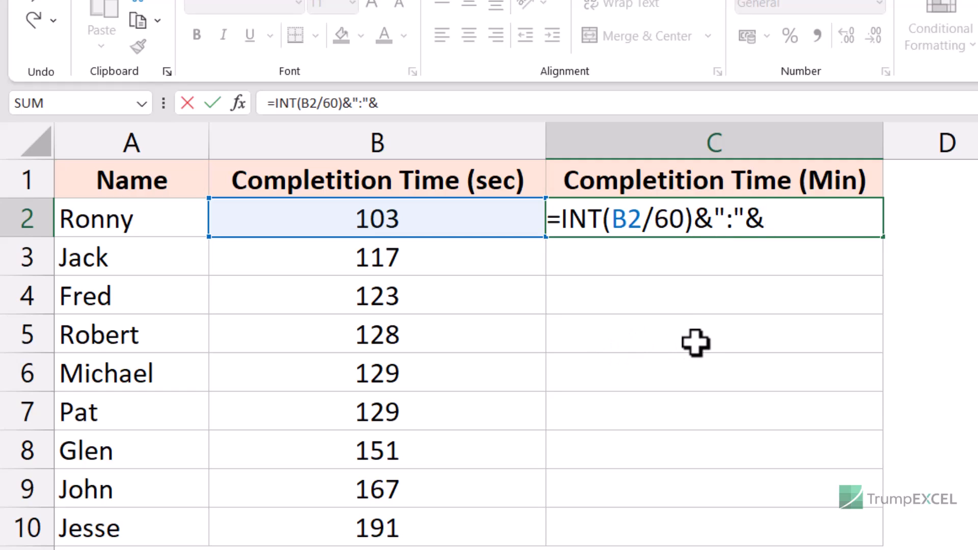
type("Mod")
key("Tab")
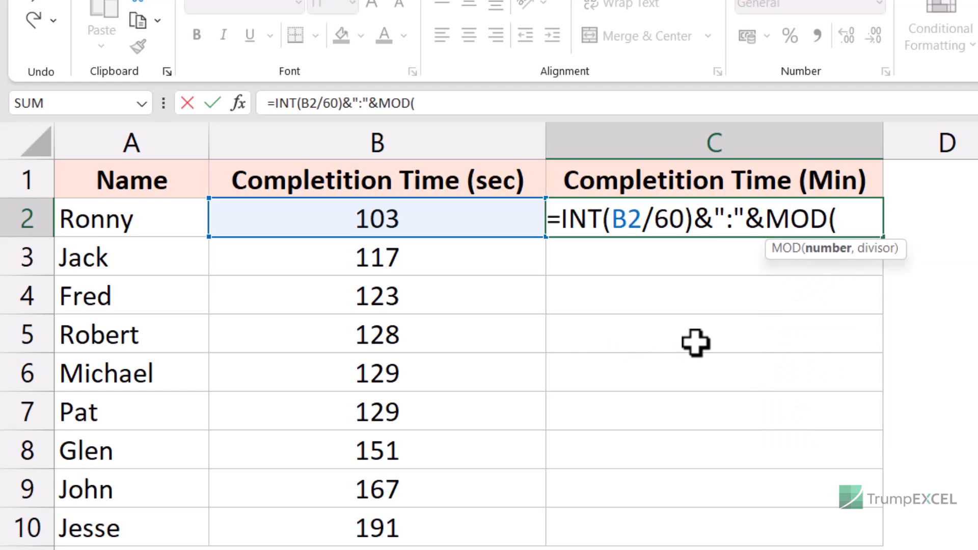
left_click(468, 219)
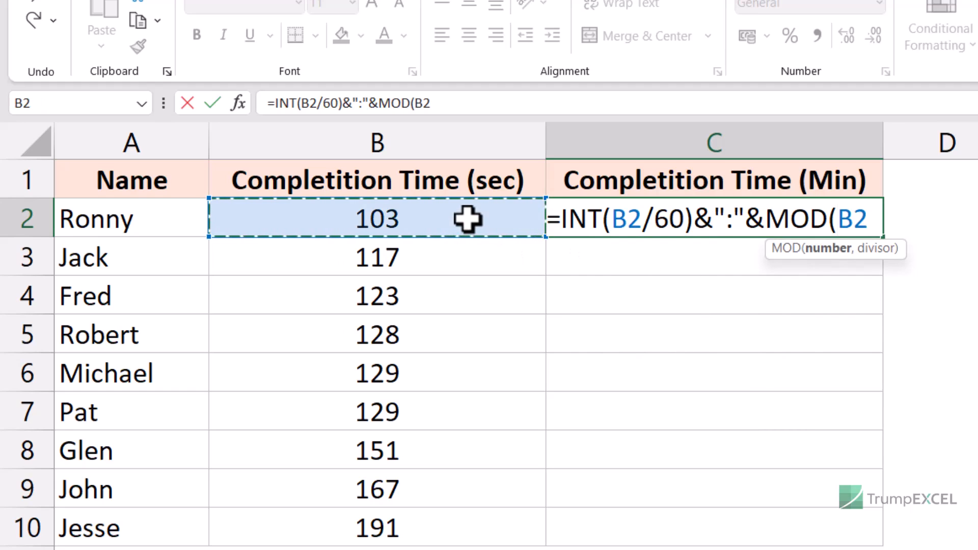
type(",69)")
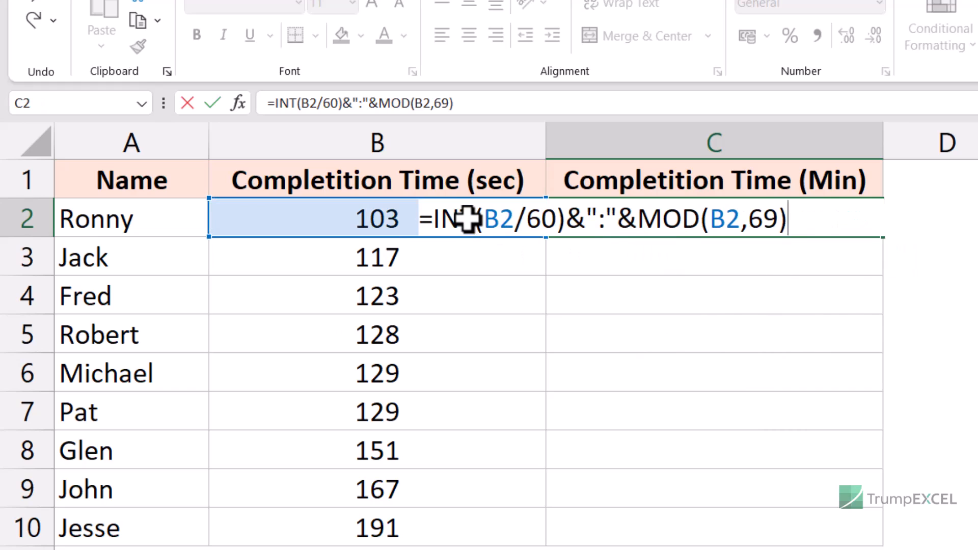
key("BackSpace")
key("BackSpace")
type("0)")
key("Return")
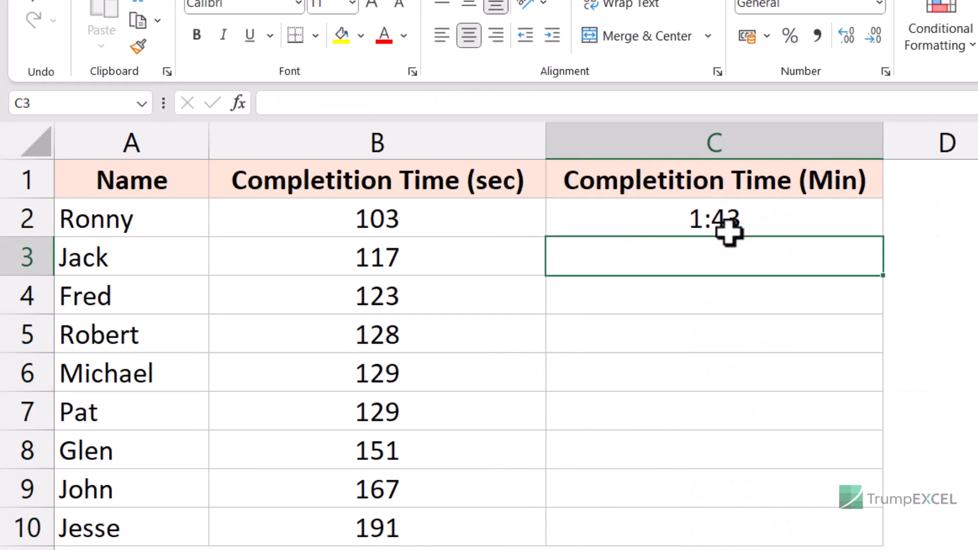
Edit the C2 formula to remove the colon text and the MOD part, keeping =INT(B2/60)&
left_click(736, 218)
double_click(736, 218)
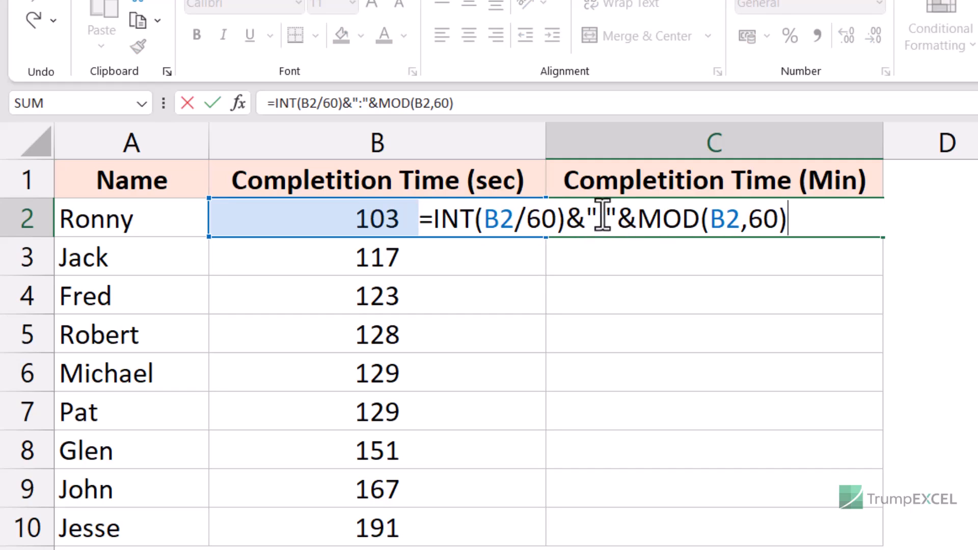
left_click_drag(576, 219, 637, 219)
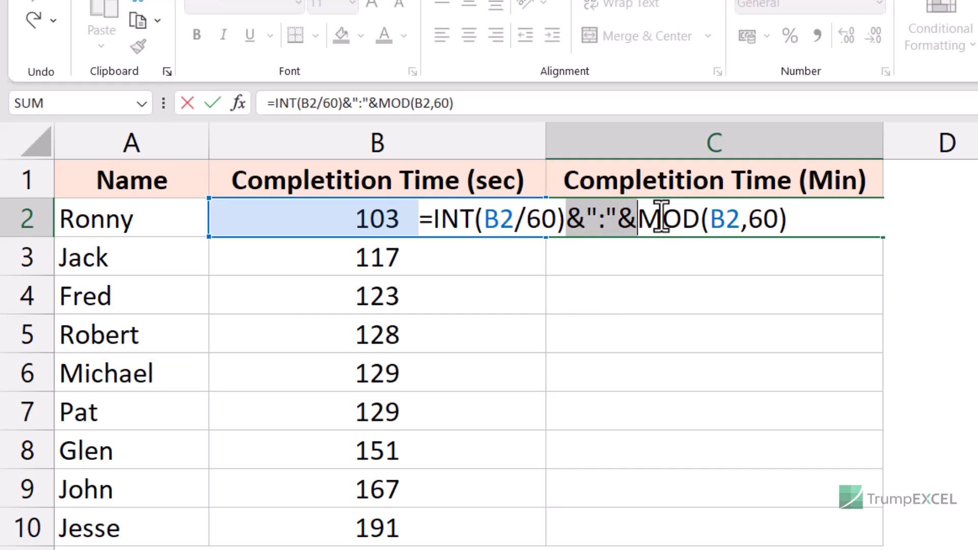
left_click(618, 219)
key("BackSpace")
key("BackSpace")
key("BackSpace")
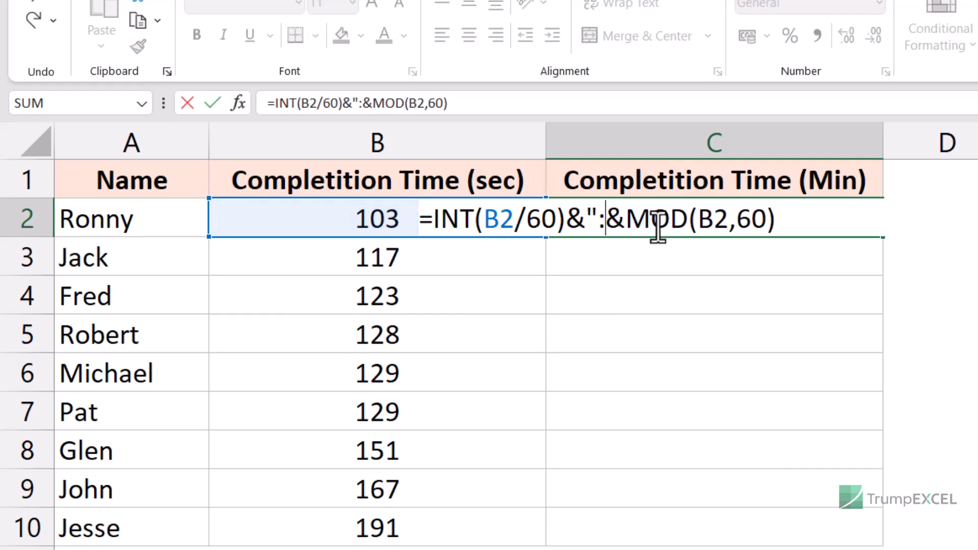
key("shift+Right")
key("shift+Right")
key("shift+Right")
key("shift+Right")
key("shift+Right")
key("shift+Right")
key("shift+Right")
key("shift+Right")
key("shift+Right")
key("shift+Right")
key("shift+Right")
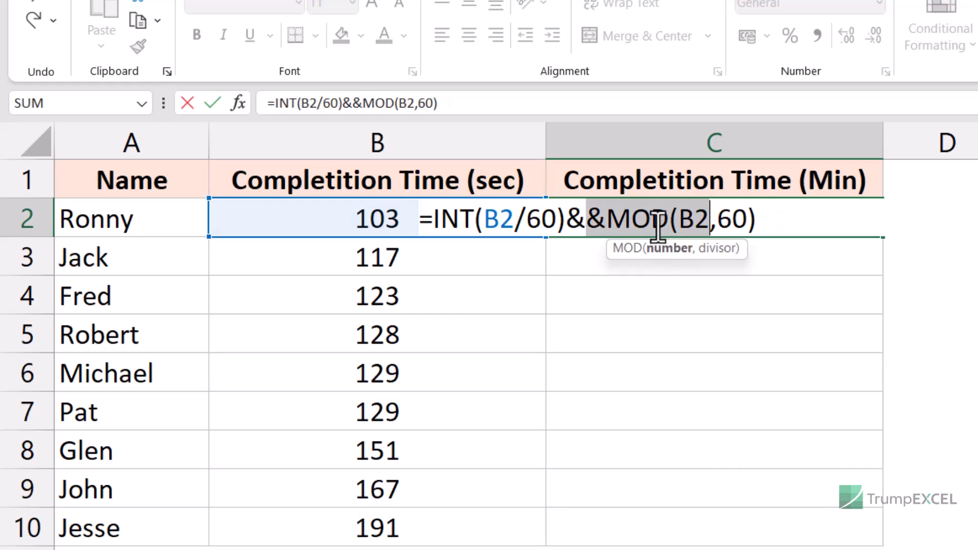
key("Delete")
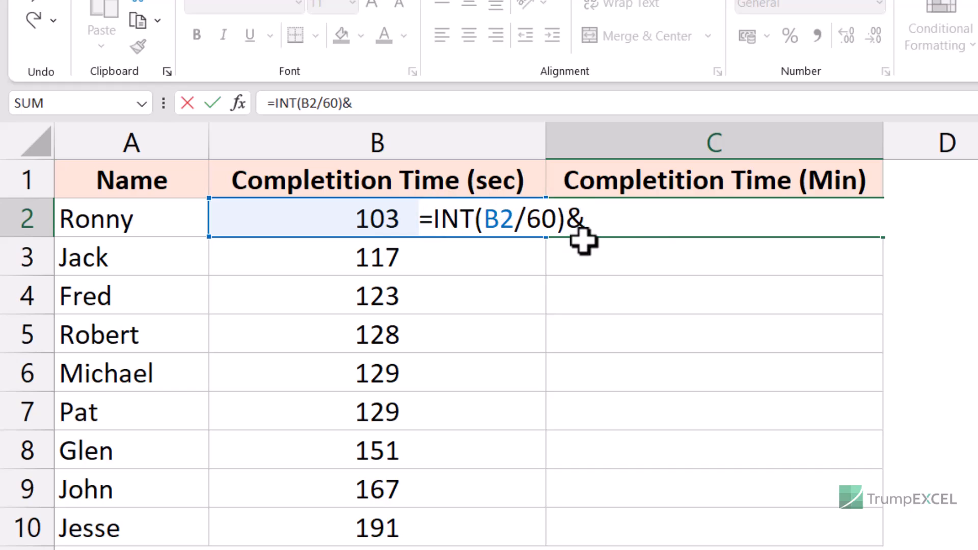
Extend the C2 formula with the text " minutes " and the remaining seconds: =INT(B2/60)&" minutes "&MOD(B2,60)
type("\"")
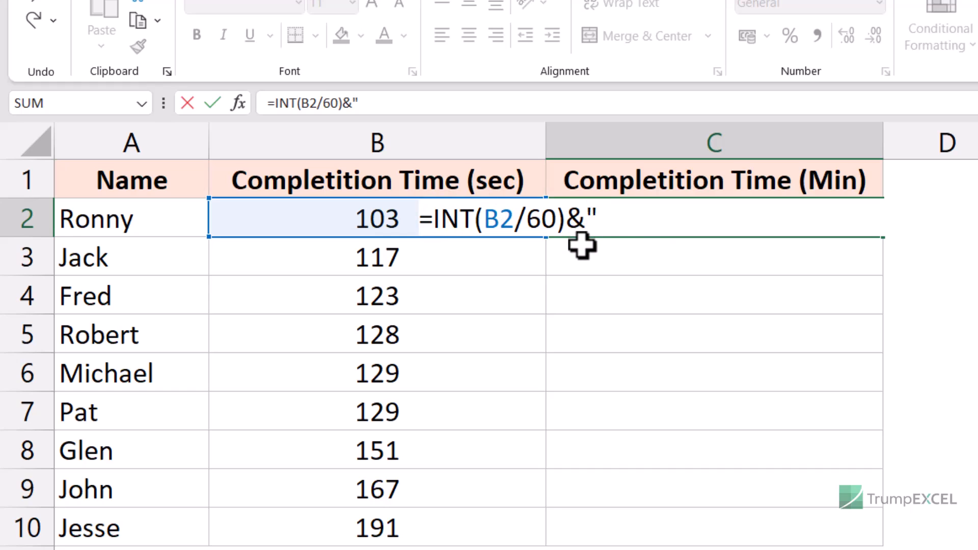
type(" minu")
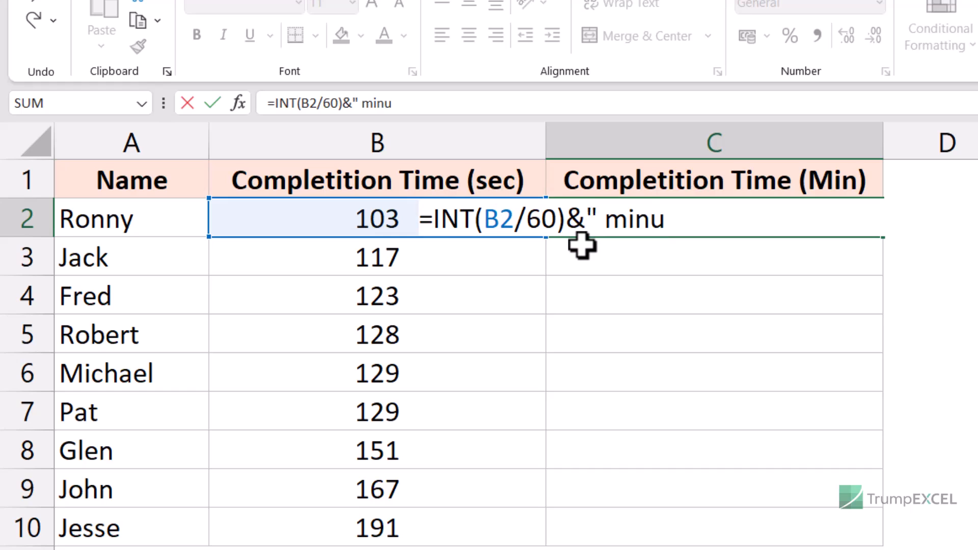
type("tes \"&")
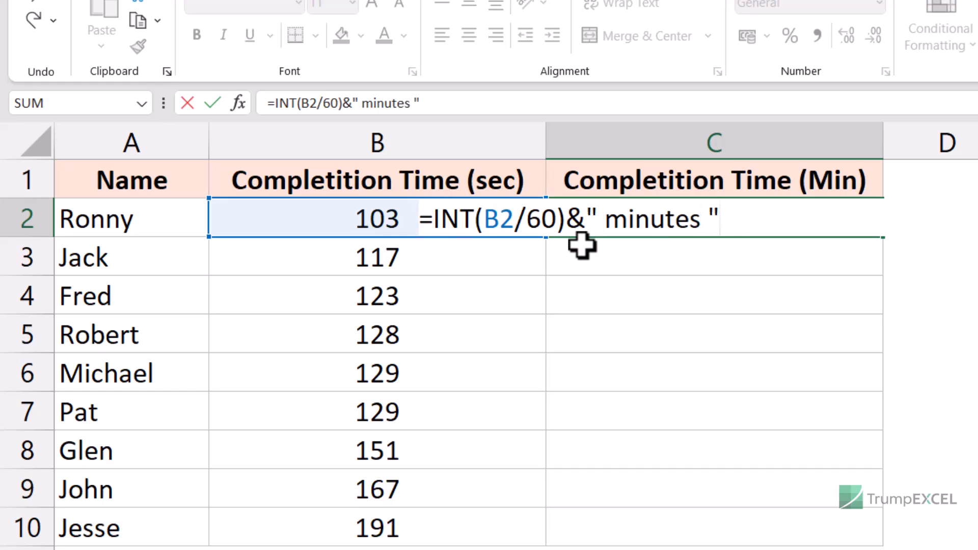
type("Mo")
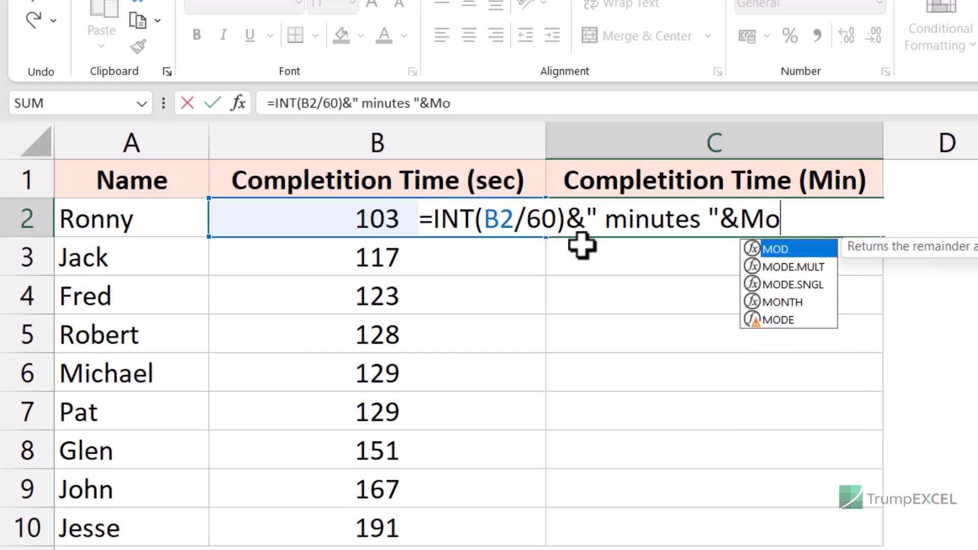
key("Tab")
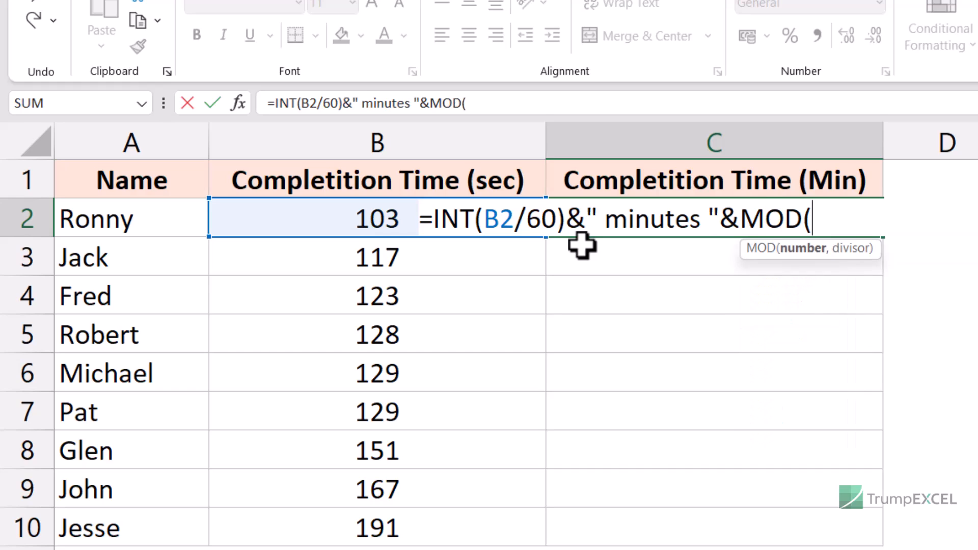
left_click(365, 217)
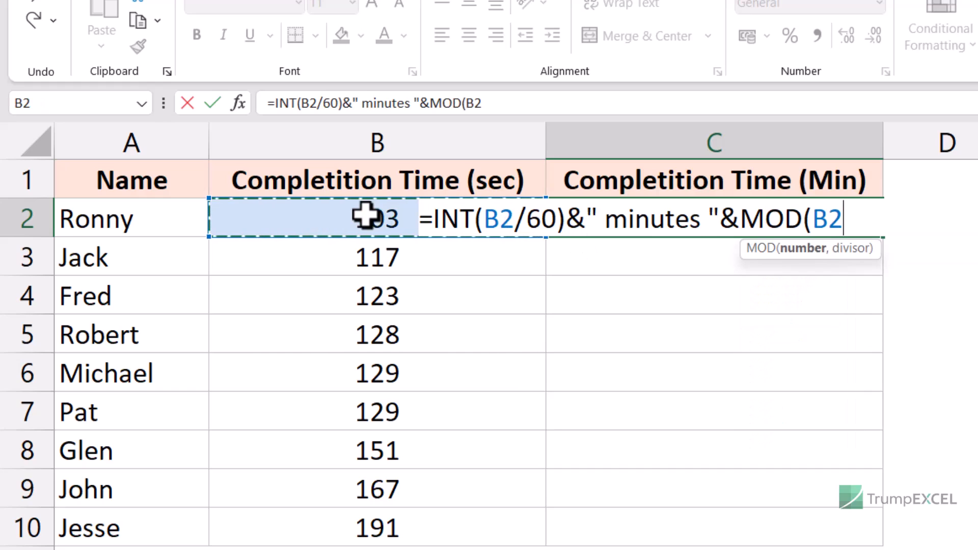
type(",60)")
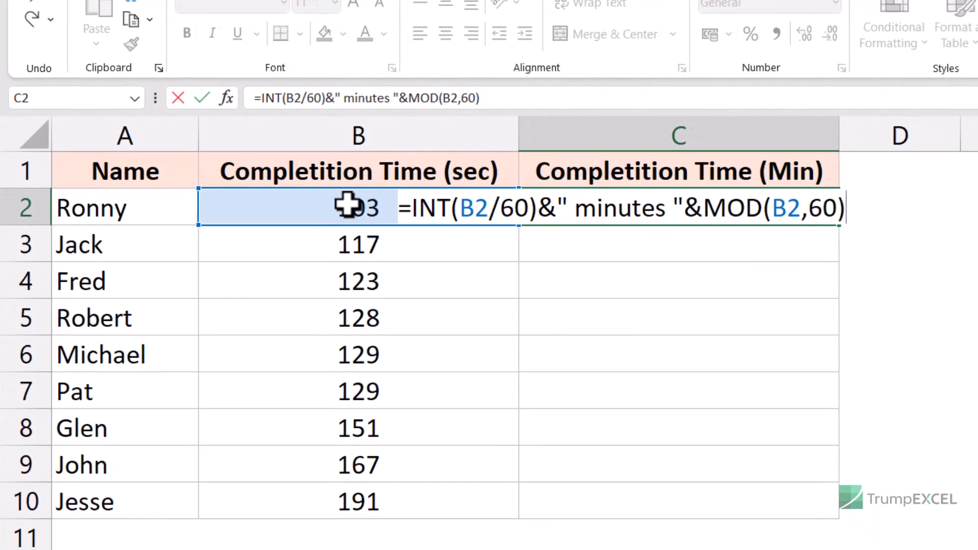
Append &" Seconds" to the C2 formula and fill it down through C10
type("&\" Seconds\"")
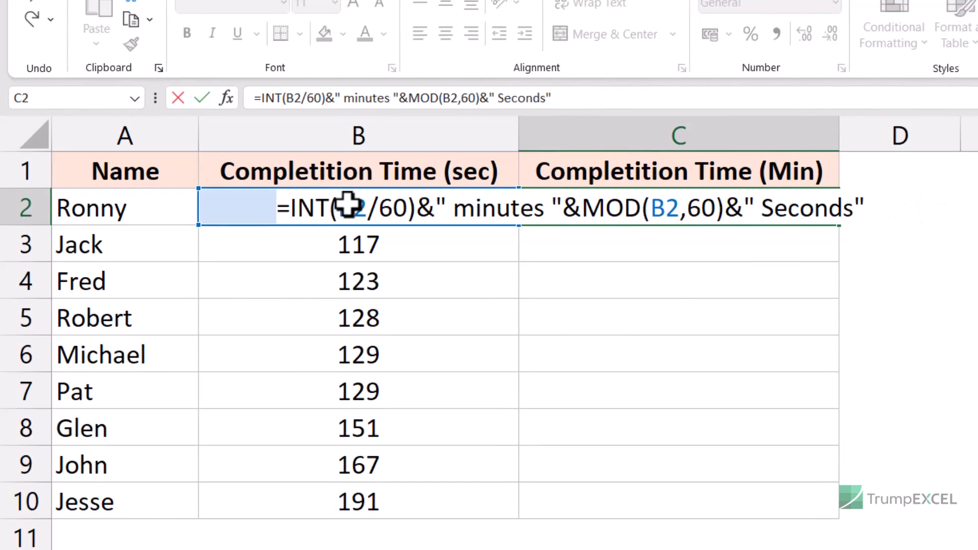
key("Return")
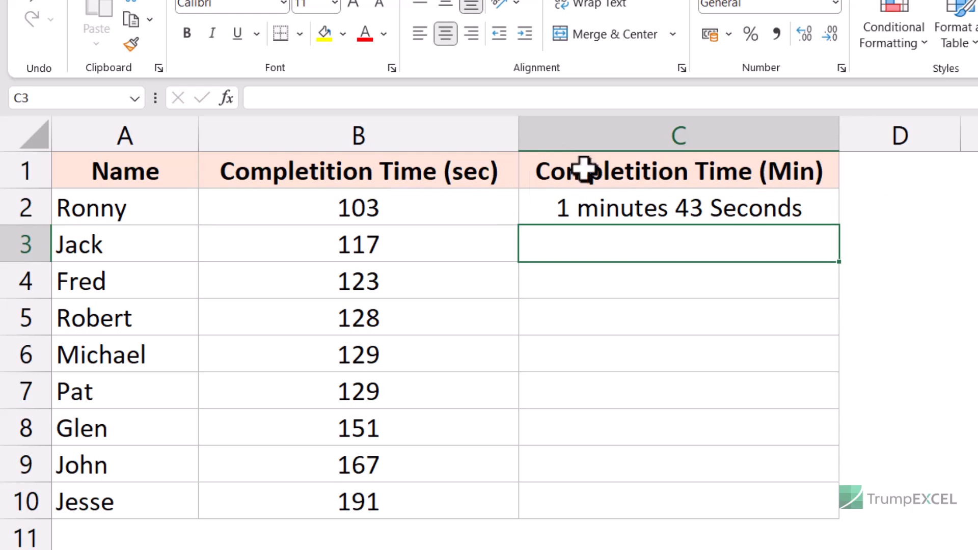
left_click(790, 210)
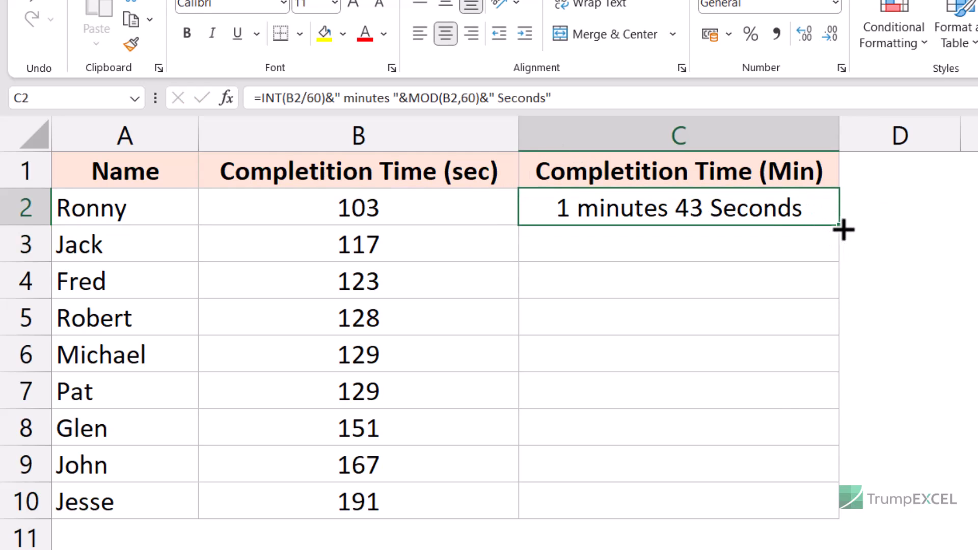
left_click_drag(843, 227, 821, 510)
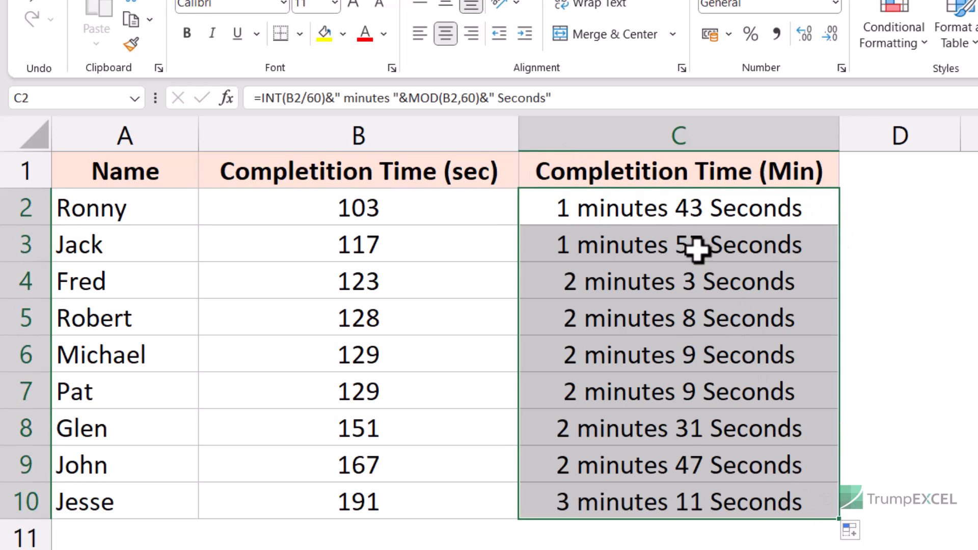
left_click(672, 212)
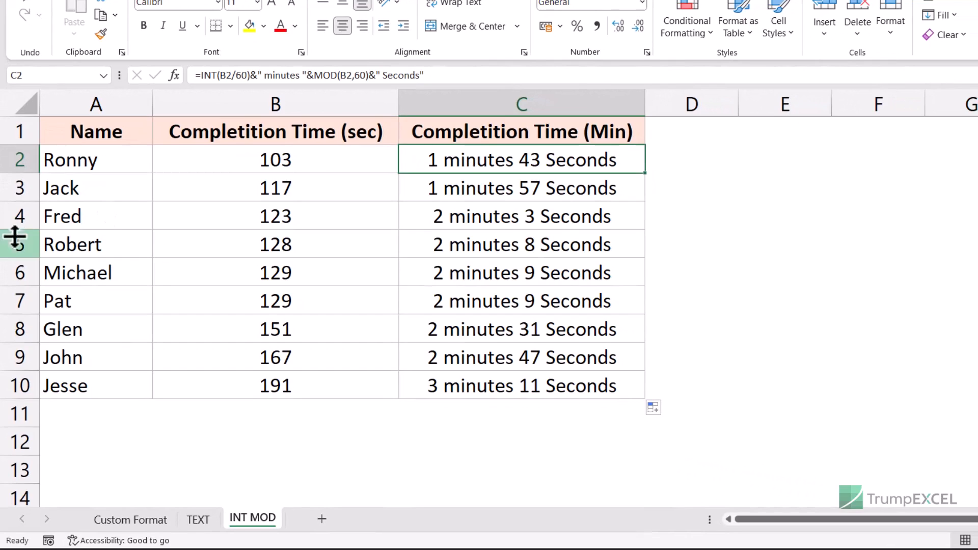
Go back to the Custom Format sheet to review its converted completion times
left_click(123, 518)
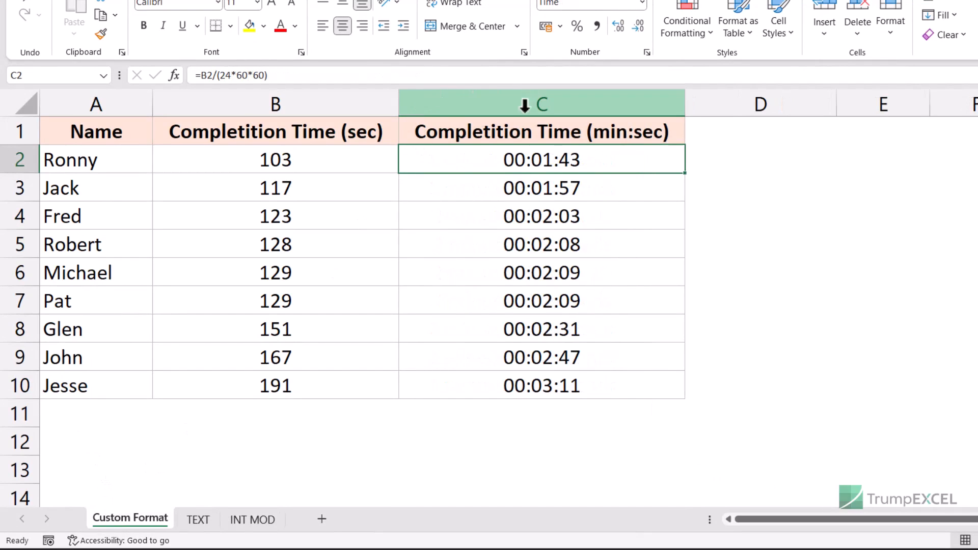